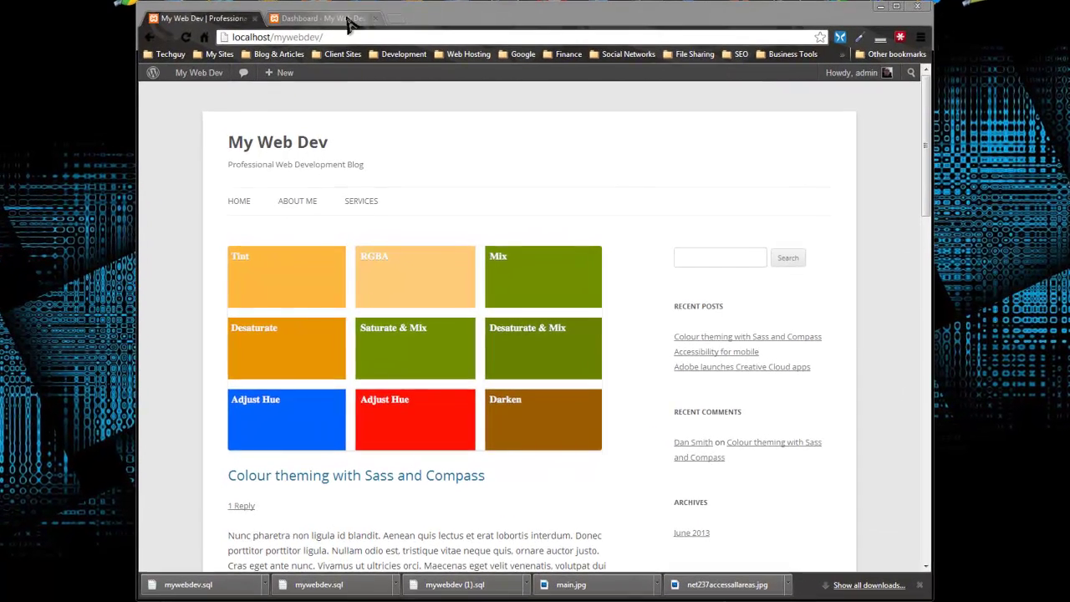
Step: Switch from the My Web Dev home page to the WordPress admin Dashboard tab
{"action": "left_click", "coordinate": [329, 49]}
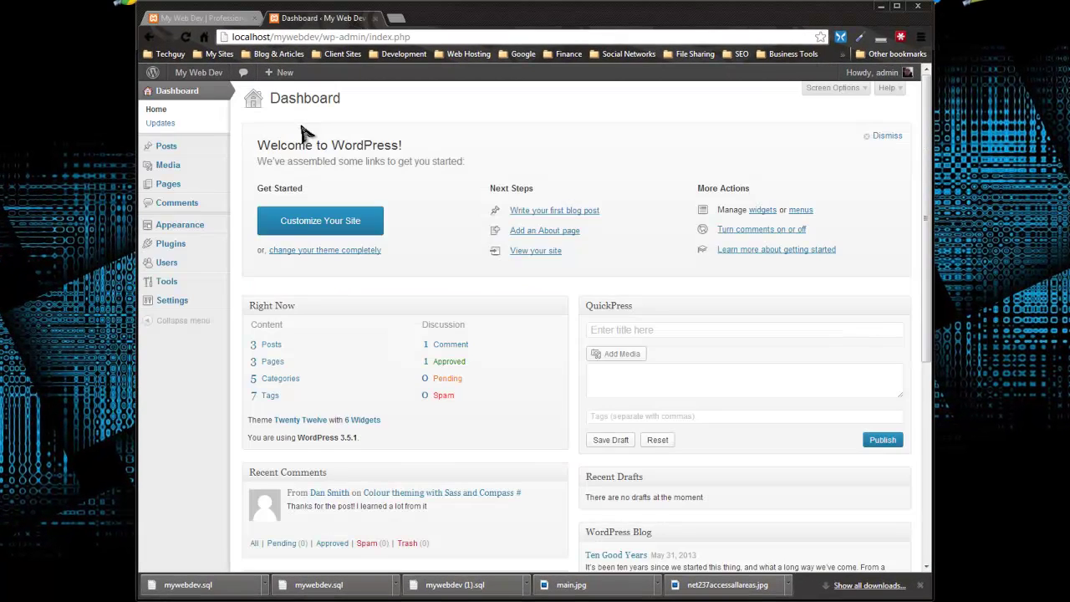
Step: Search installed plugins for 'contact form', find none, and go to the Install Plugins page
{"action": "left_click", "coordinate": [182, 245]}
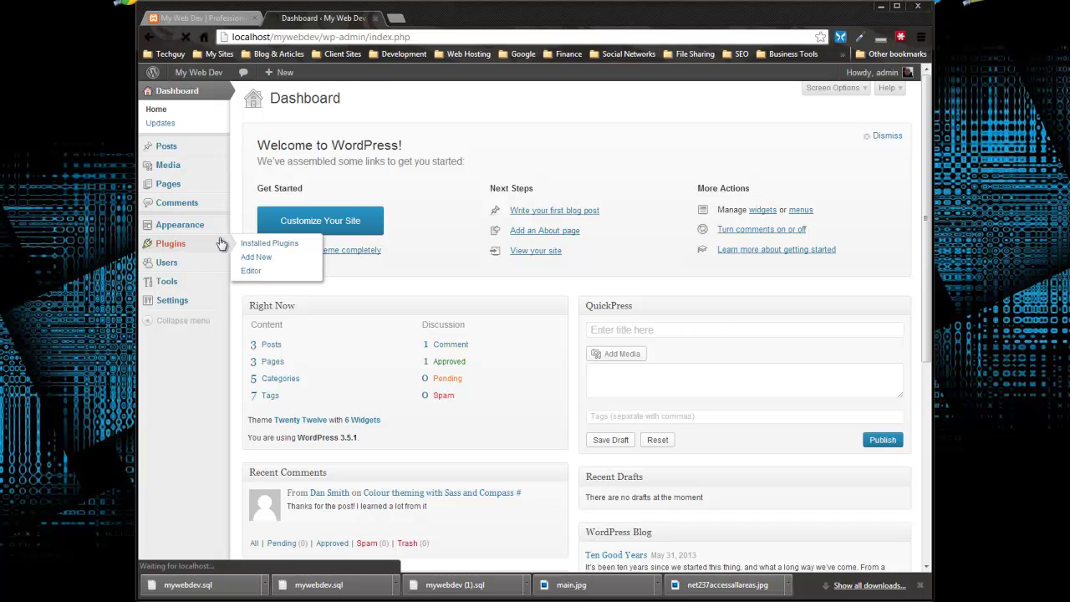
{"action": "left_click", "coordinate": [794, 118]}
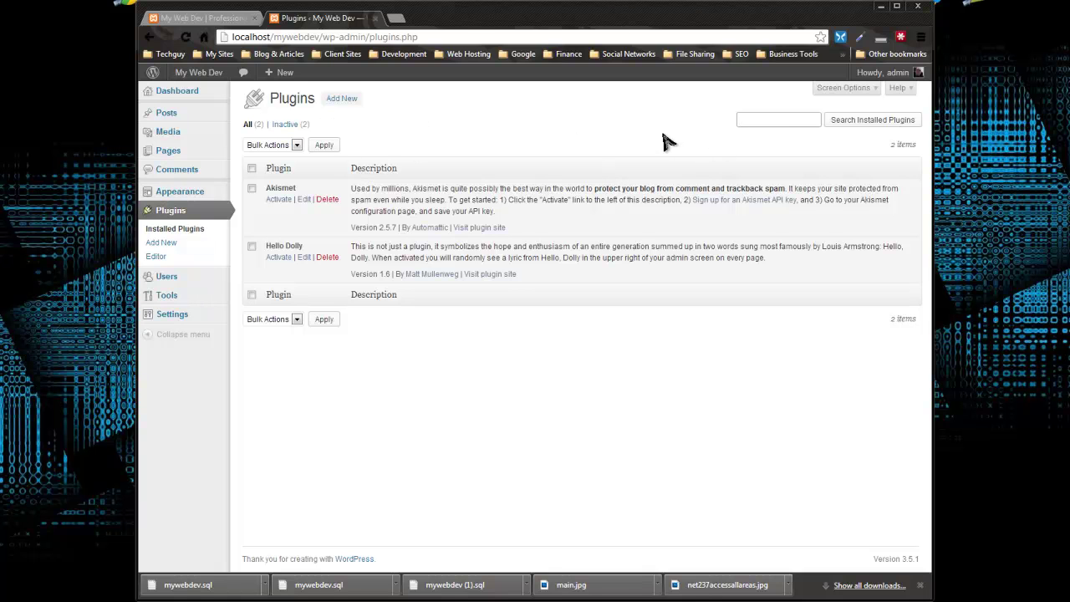
{"action": "type", "text": "contact form"}
{"action": "key", "text": "Return"}
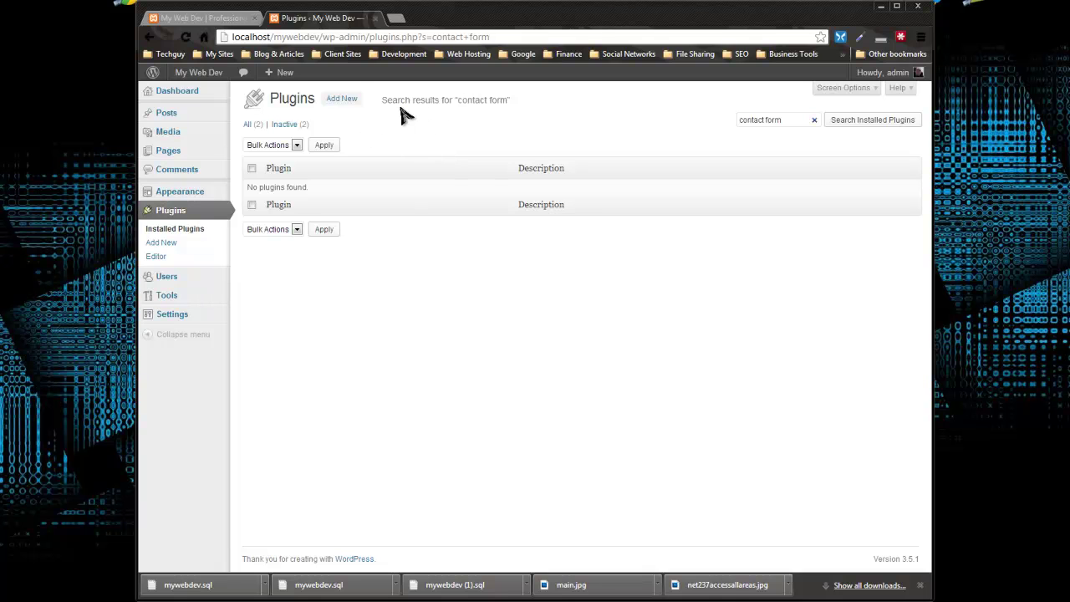
{"action": "left_click", "coordinate": [338, 100]}
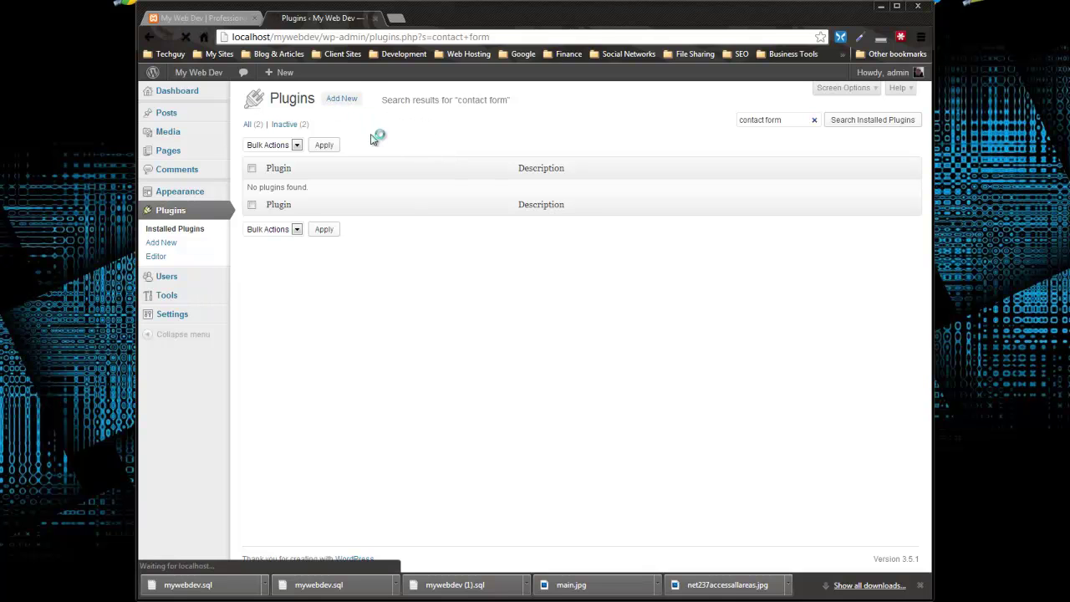
{"action": "left_click", "coordinate": [288, 194]}
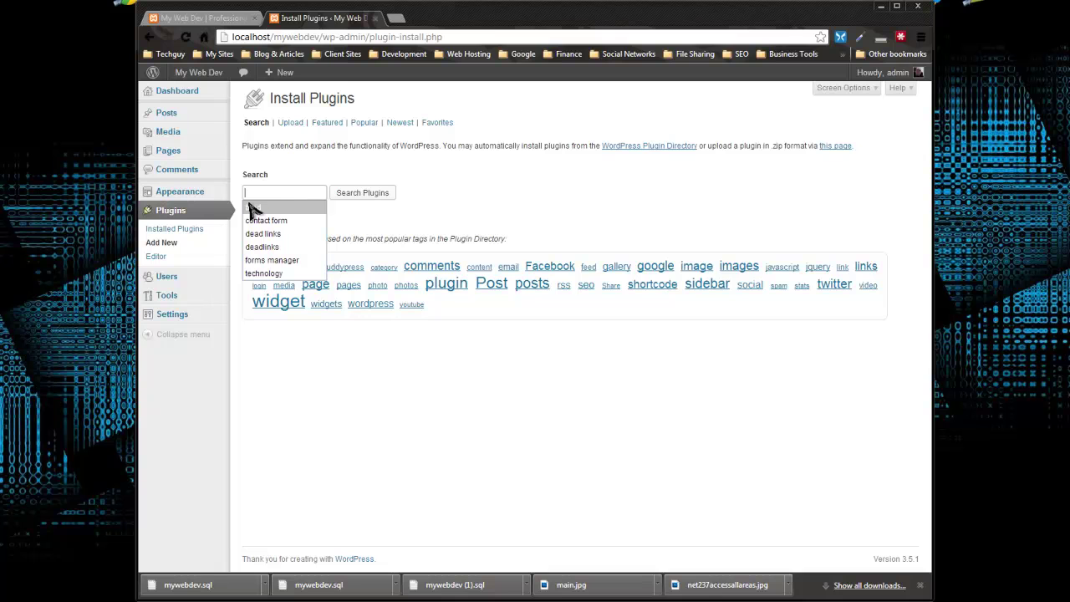
Step: Search the plugin directory for 'contact form manager' and scroll to Contact Form 7 in the results
{"action": "type", "text": "contac"}
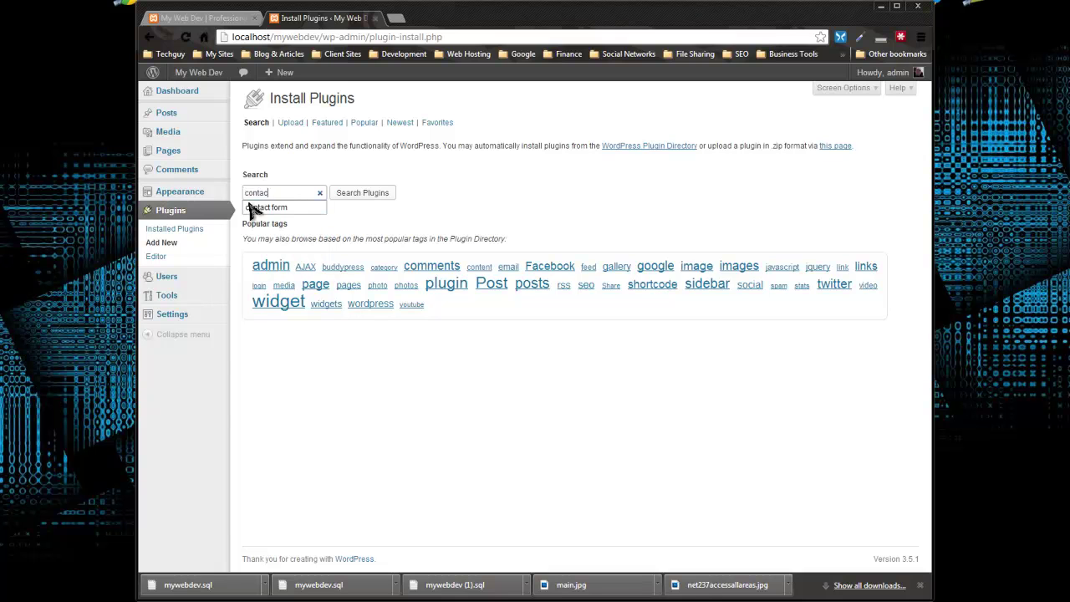
{"action": "type", "text": "t form ma"}
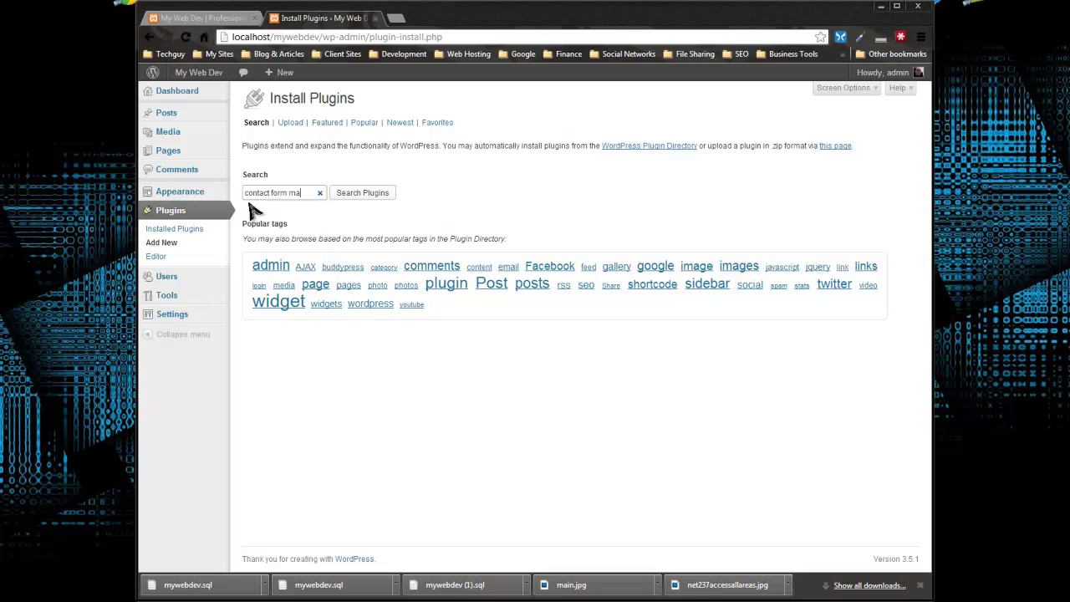
{"action": "type", "text": "ngaer"}
{"action": "key", "text": "BackSpace"}
{"action": "key", "text": "BackSpace"}
{"action": "key", "text": "BackSpace"}
{"action": "key", "text": "BackSpace"}
{"action": "type", "text": "ager"}
{"action": "left_click", "coordinate": [356, 196]}
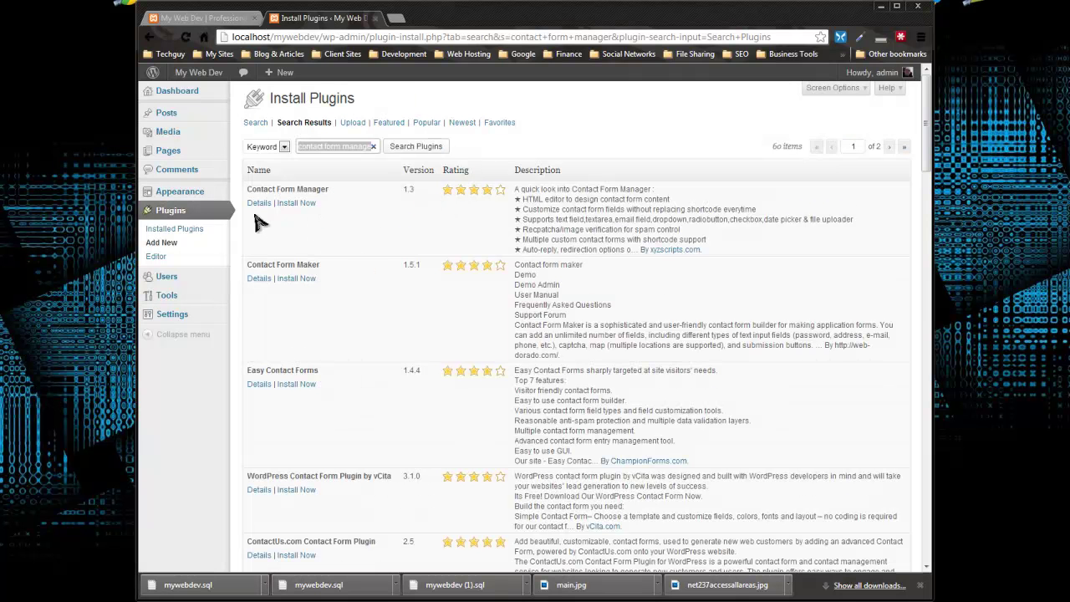
{"action": "scroll", "coordinate": [260, 221], "scroll_direction": "down", "scroll_amount": 12}
{"action": "scroll", "coordinate": [418, 155], "scroll_direction": "down", "scroll_amount": 5}
{"action": "scroll", "coordinate": [422, 153], "scroll_direction": "up", "scroll_amount": 2}
{"action": "scroll", "coordinate": [421, 150], "scroll_direction": "up", "scroll_amount": 1}
{"action": "scroll", "coordinate": [421, 150], "scroll_direction": "down", "scroll_amount": 1}
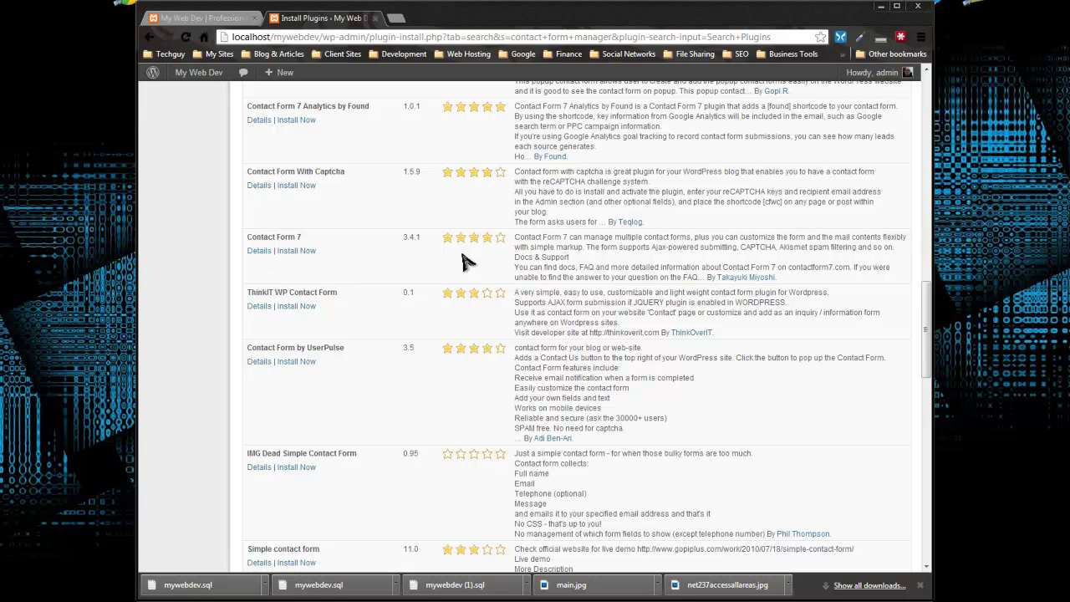
Step: Install Contact Form 7 3.4.1, confirm the installation, and activate the plugin
{"action": "left_click", "coordinate": [295, 251]}
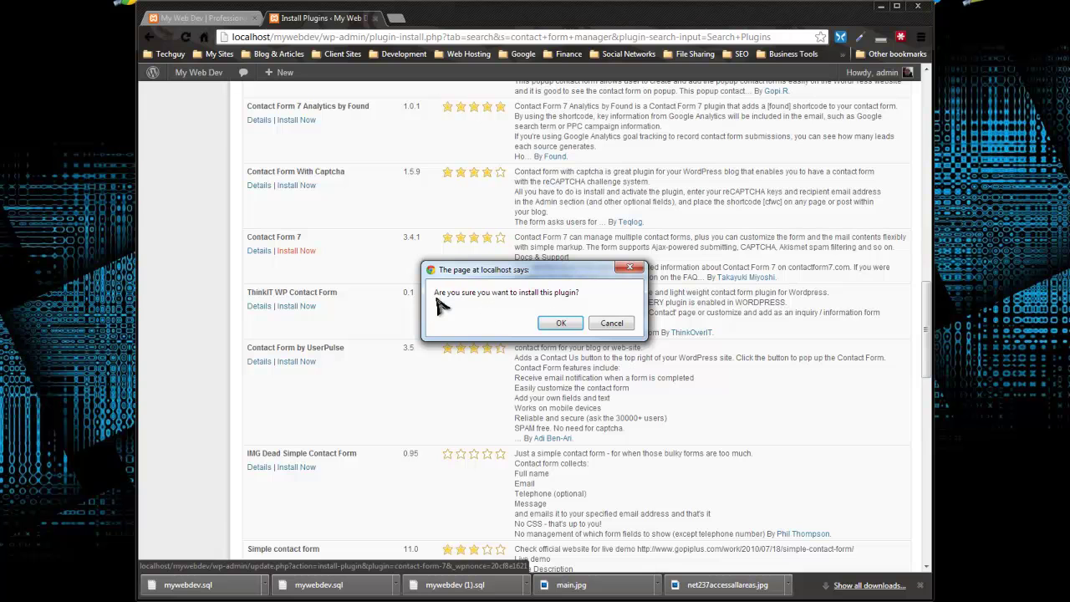
{"action": "left_click", "coordinate": [560, 323]}
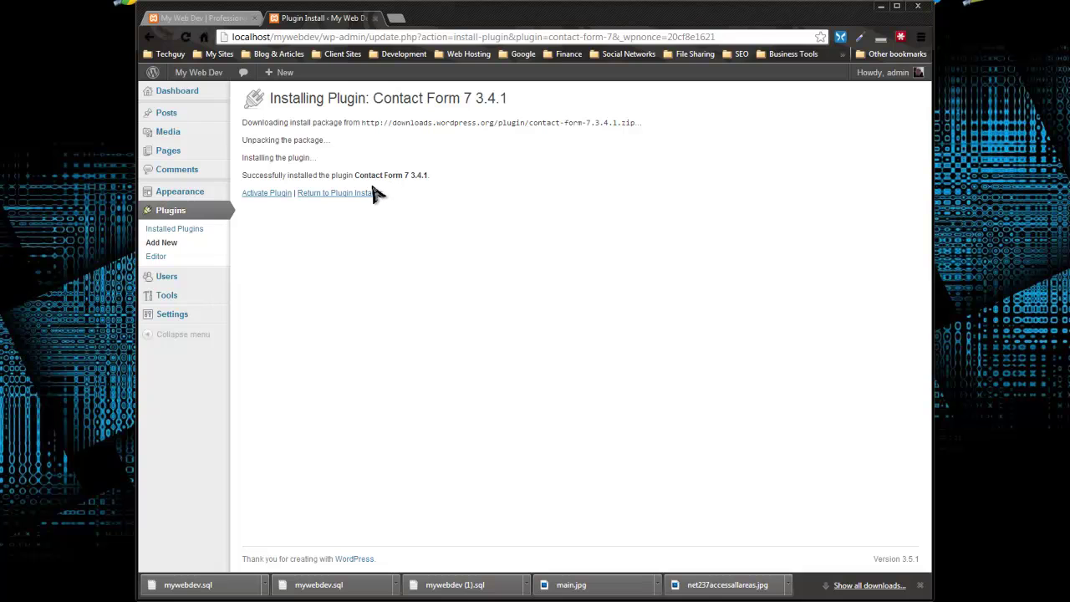
{"action": "left_click", "coordinate": [276, 197]}
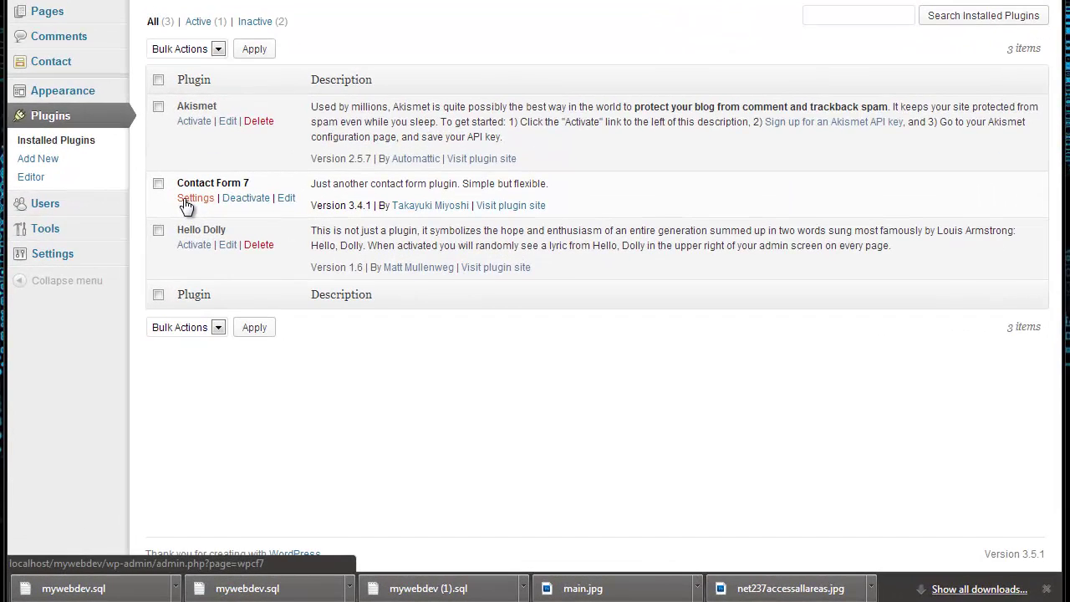
Step: Open Contact Form 7's form list and inspect Contact form 1's shortcode [contact-form-7 id="31"]
{"action": "left_click", "coordinate": [270, 292]}
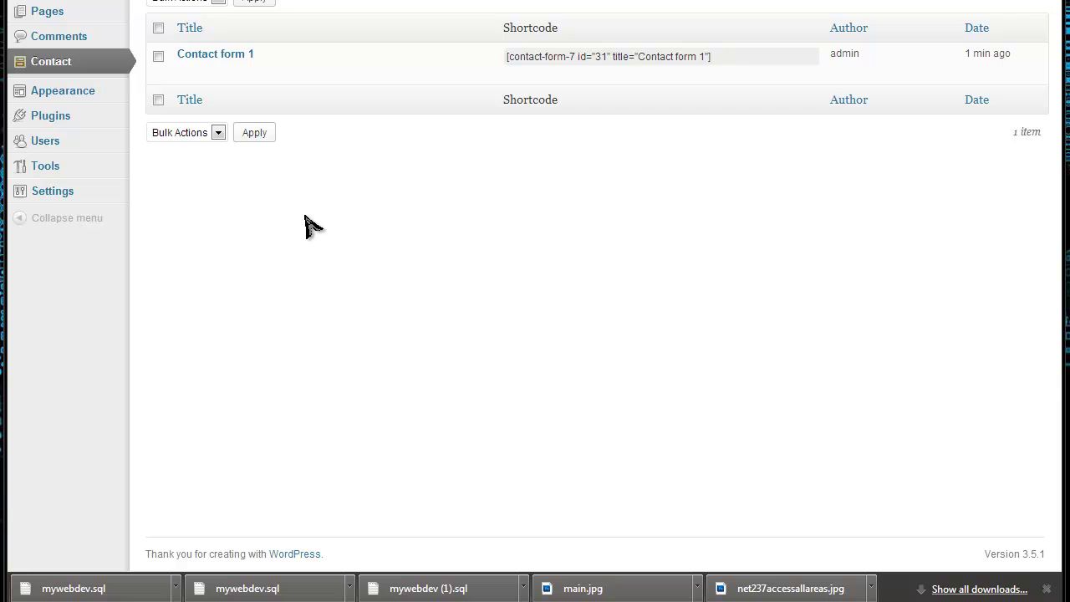
{"action": "left_click_drag", "start_coordinate": [726, 65], "coordinate": [571, 65]}
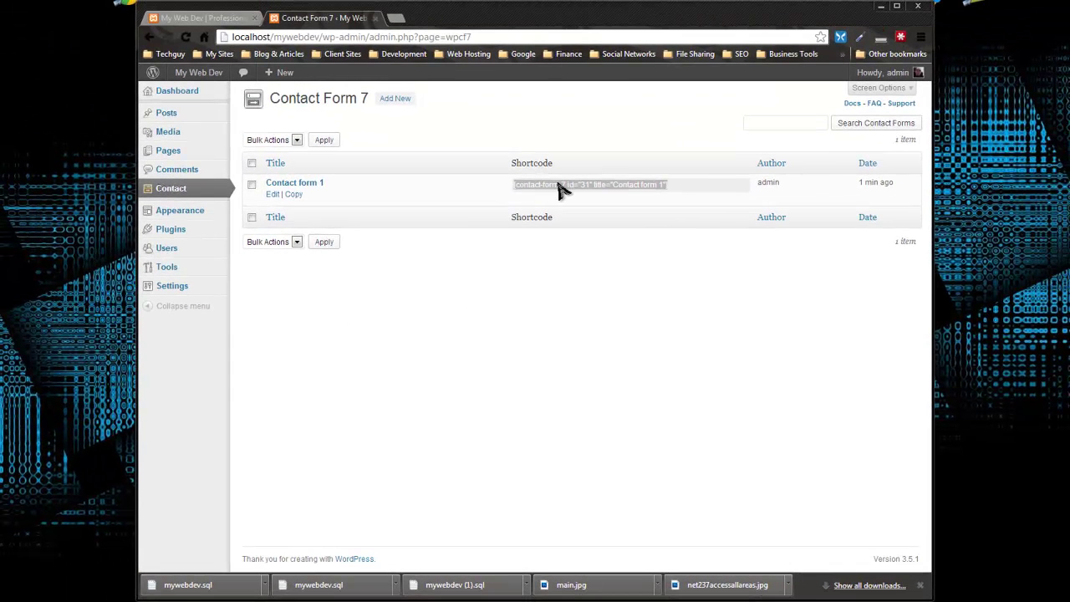
{"action": "left_click", "coordinate": [590, 185]}
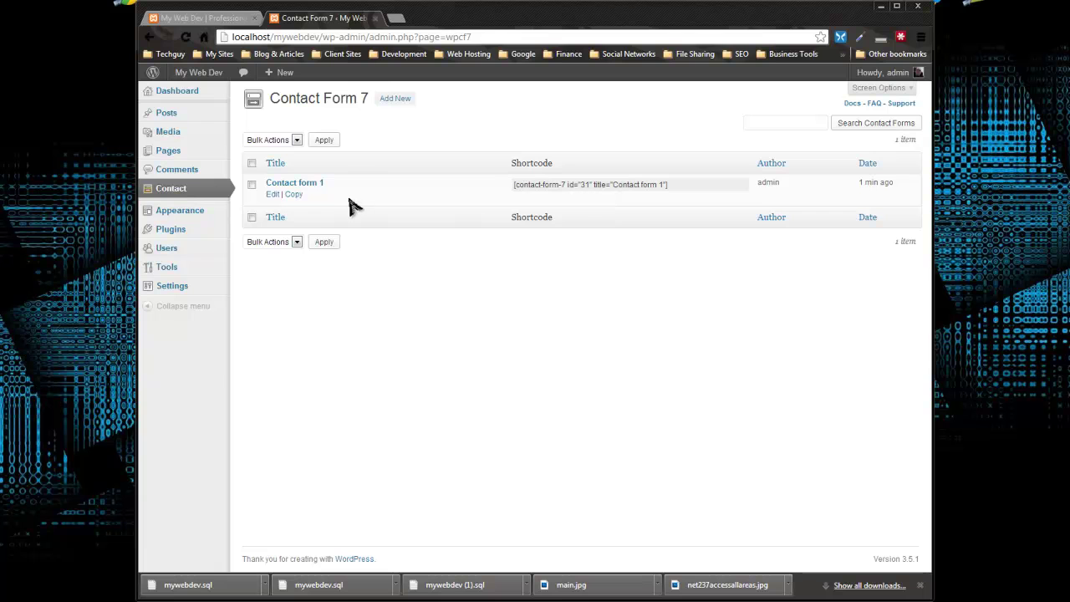
Step: Open Contact form 1 for editing and scroll down to its Mail settings
{"action": "left_click", "coordinate": [282, 184]}
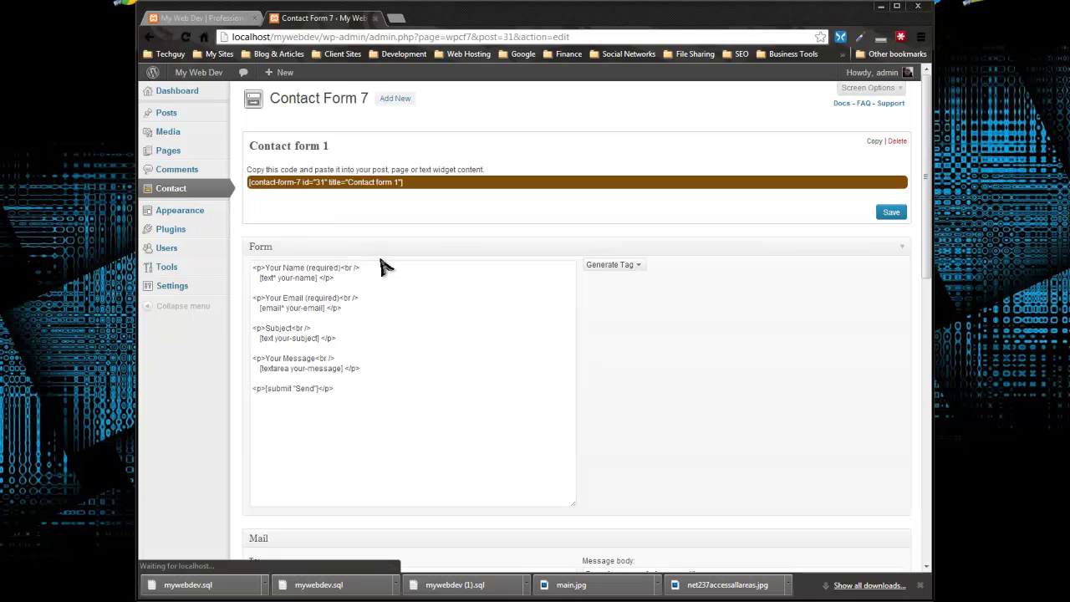
{"action": "scroll", "coordinate": [414, 239], "scroll_direction": "down", "scroll_amount": 1}
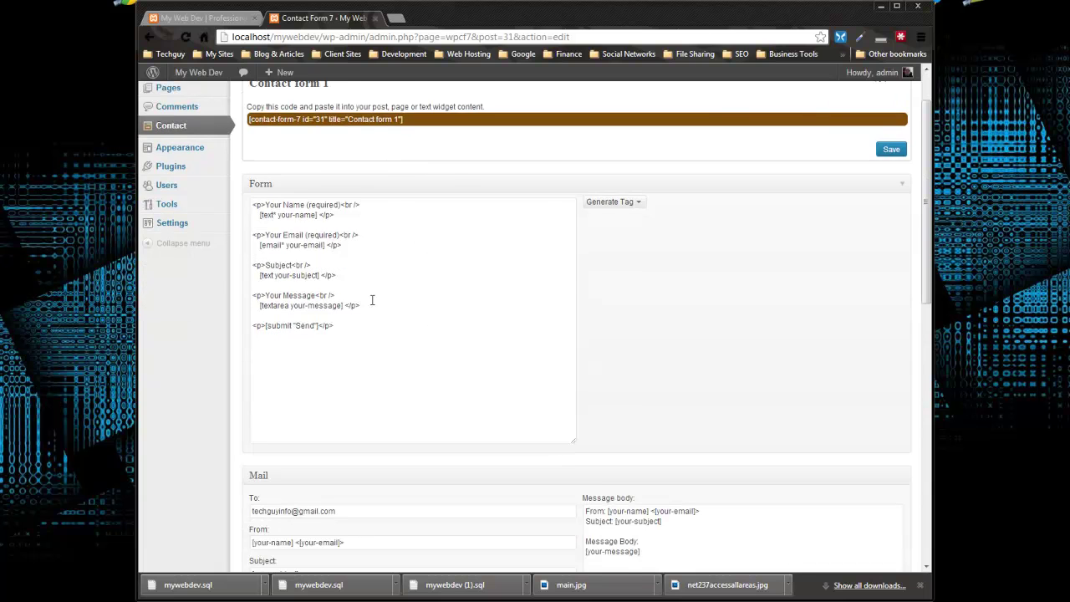
{"action": "scroll", "coordinate": [372, 300], "scroll_direction": "up", "scroll_amount": 1}
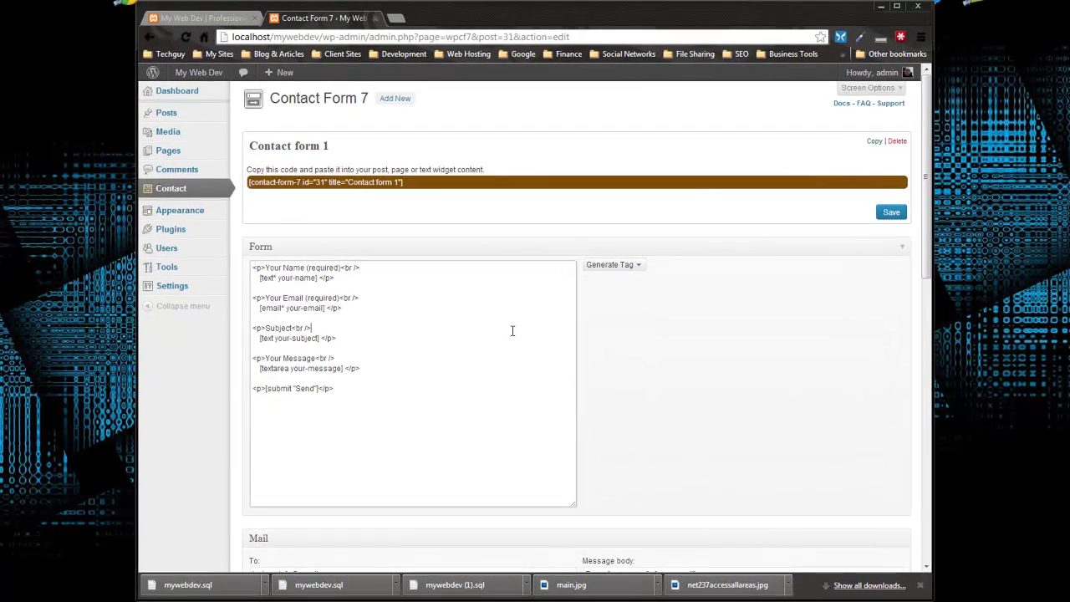
{"action": "scroll", "coordinate": [504, 332], "scroll_direction": "down", "scroll_amount": 2}
{"action": "scroll", "coordinate": [490, 334], "scroll_direction": "down", "scroll_amount": 2}
{"action": "scroll", "coordinate": [492, 339], "scroll_direction": "down", "scroll_amount": 2}
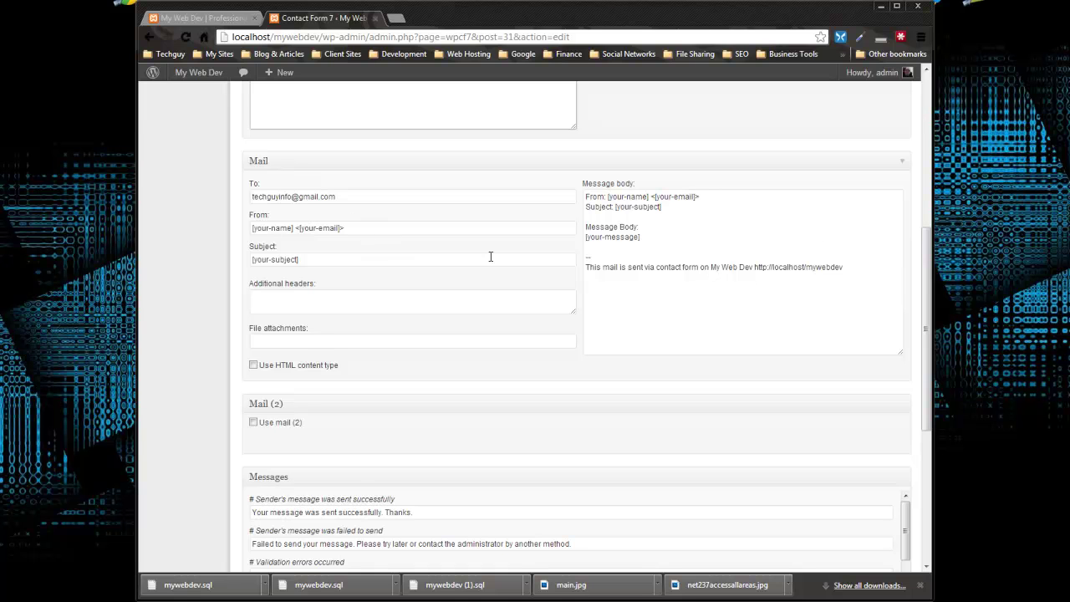
Step: Review the Mail section's recipient address in To and the sender tags in From
{"action": "left_click_drag", "start_coordinate": [344, 200], "coordinate": [236, 237]}
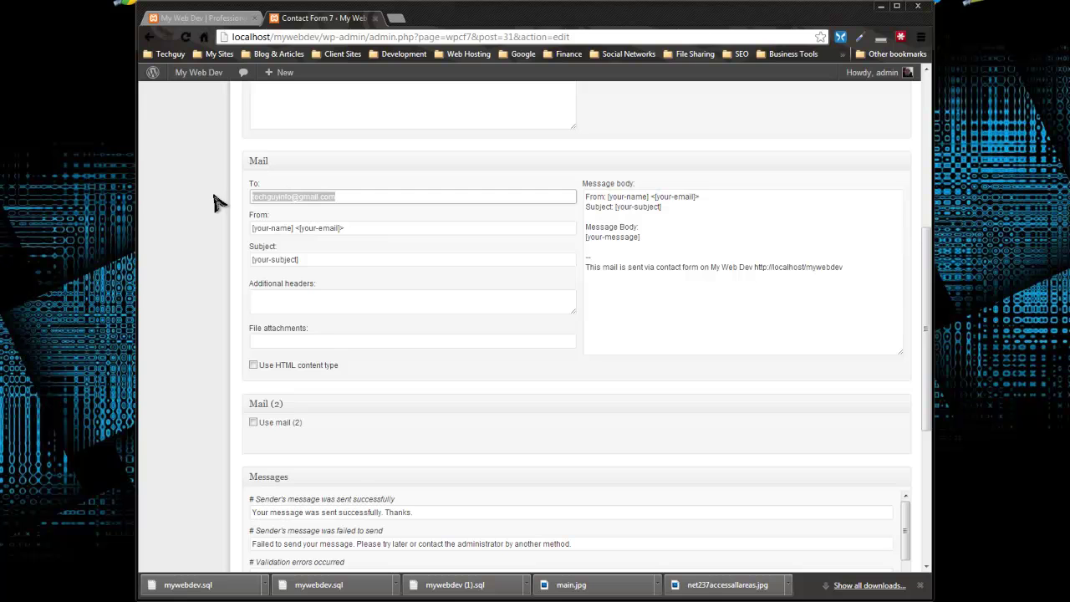
{"action": "scroll", "coordinate": [187, 210], "scroll_direction": "down", "scroll_amount": 2}
{"action": "scroll", "coordinate": [188, 212], "scroll_direction": "up", "scroll_amount": 1}
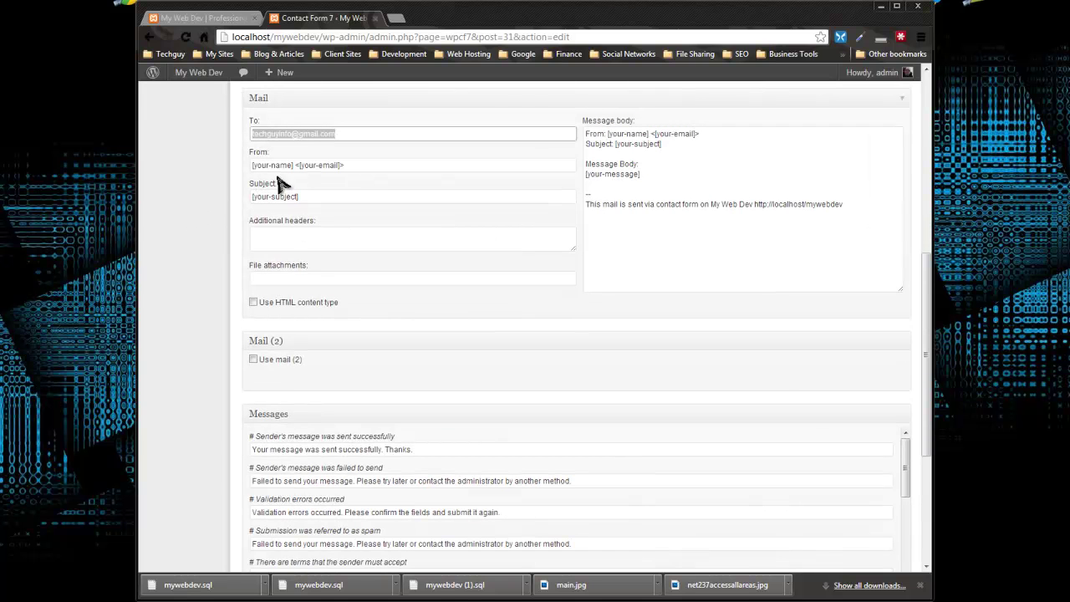
{"action": "left_click_drag", "start_coordinate": [361, 164], "coordinate": [249, 169]}
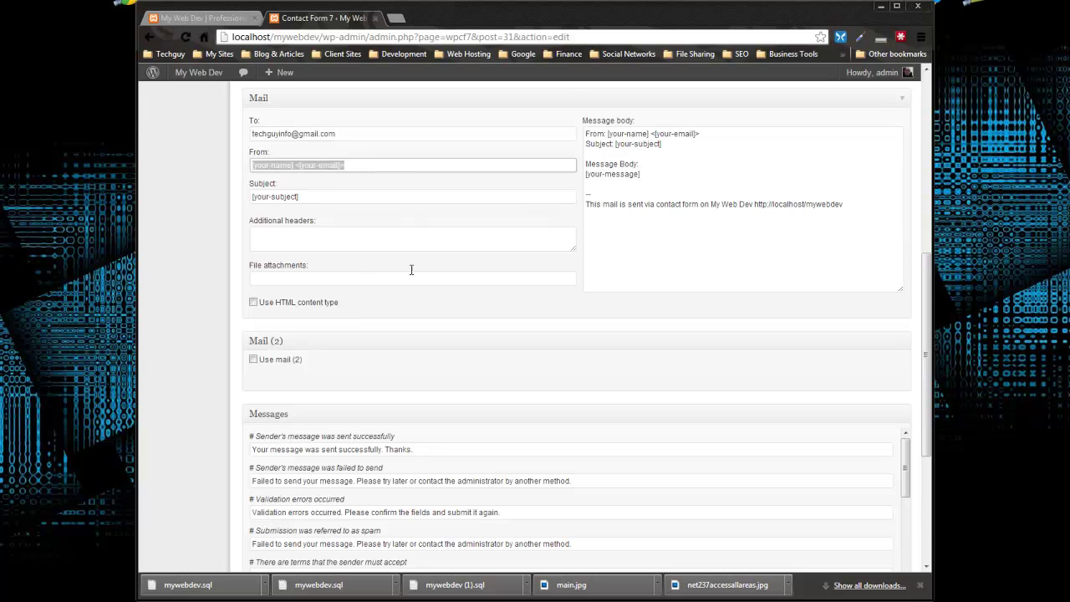
{"action": "scroll", "coordinate": [468, 267], "scroll_direction": "up", "scroll_amount": 2}
{"action": "scroll", "coordinate": [528, 272], "scroll_direction": "up", "scroll_amount": 4}
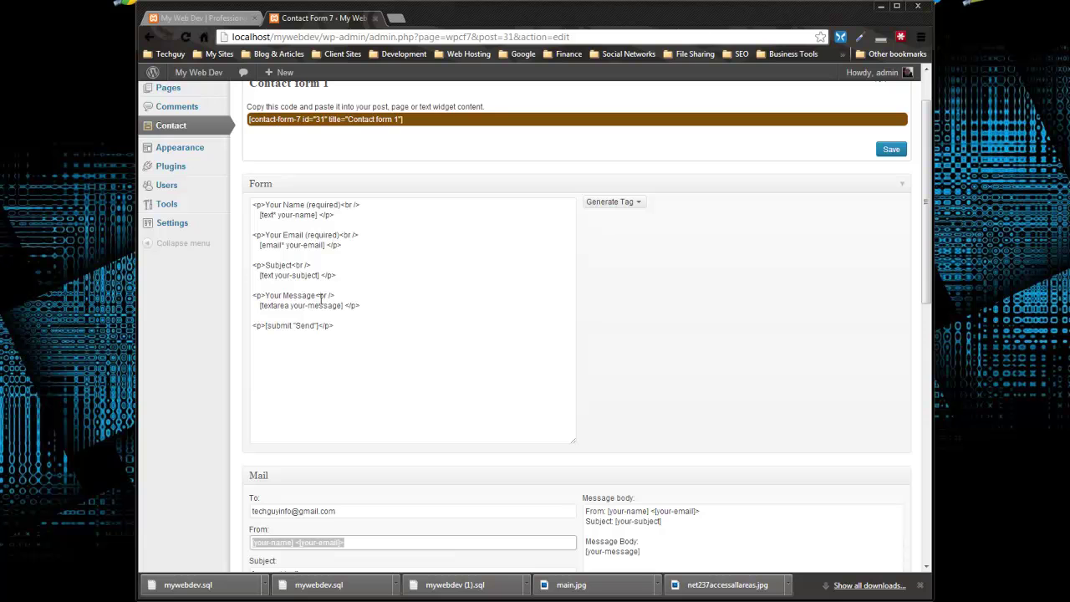
{"action": "scroll", "coordinate": [310, 293], "scroll_direction": "down", "scroll_amount": 3}
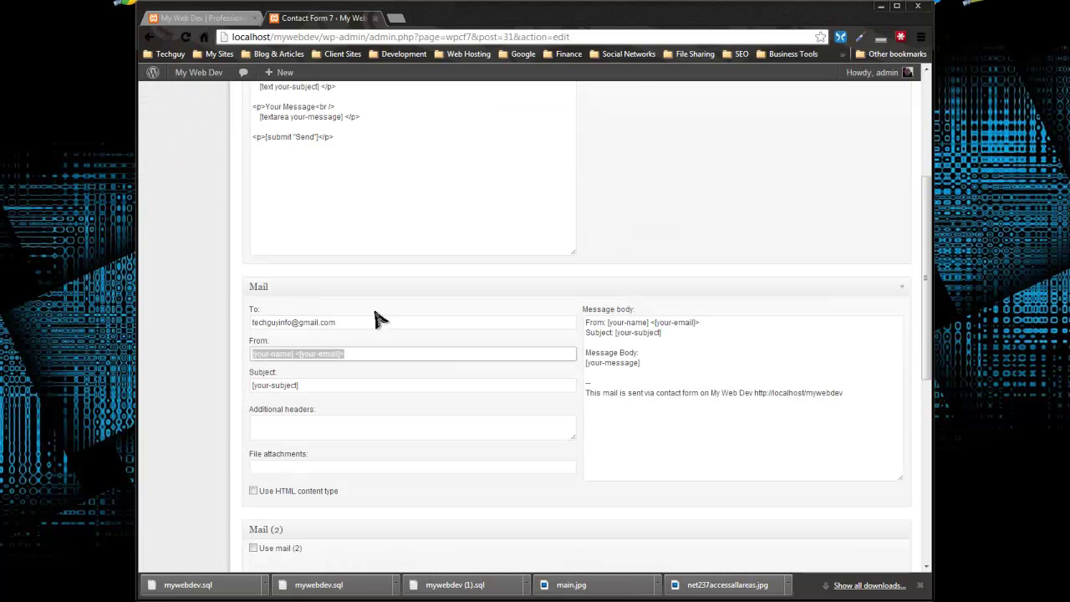
{"action": "scroll", "coordinate": [359, 284], "scroll_direction": "up", "scroll_amount": 1}
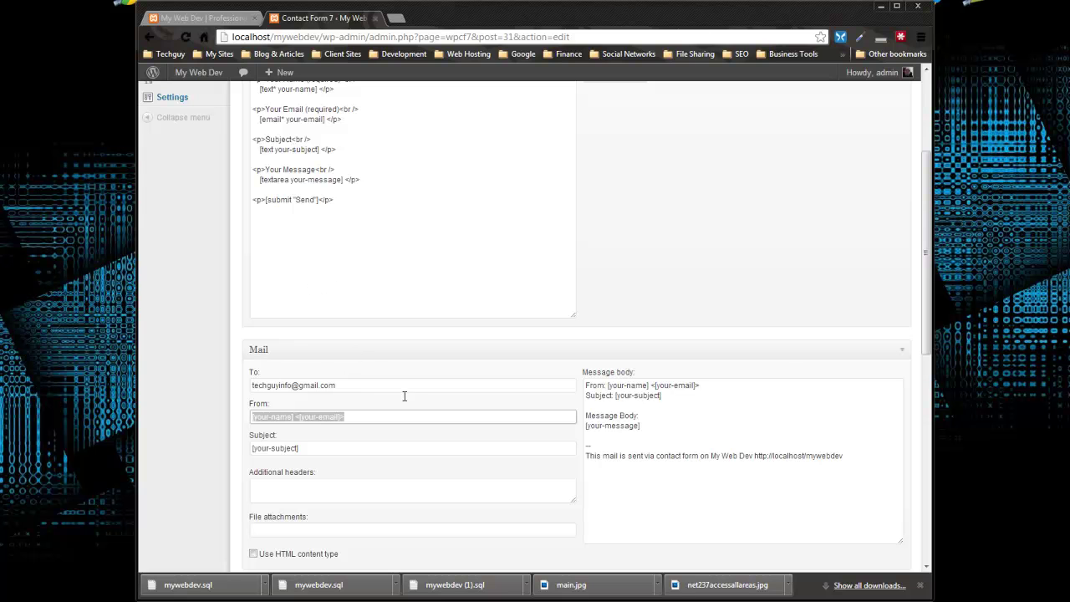
Step: Scroll through the Messages and Additional Settings, checking the sent-successfully message
{"action": "scroll", "coordinate": [325, 418], "scroll_direction": "down", "scroll_amount": 3}
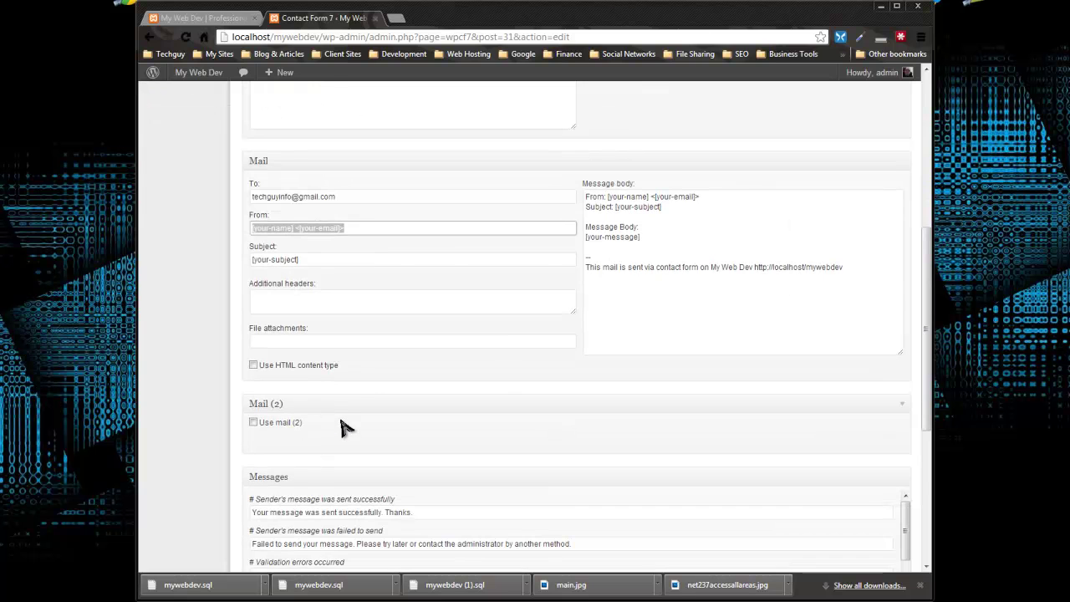
{"action": "scroll", "coordinate": [351, 378], "scroll_direction": "down", "scroll_amount": 2}
{"action": "scroll", "coordinate": [323, 359], "scroll_direction": "down", "scroll_amount": 1}
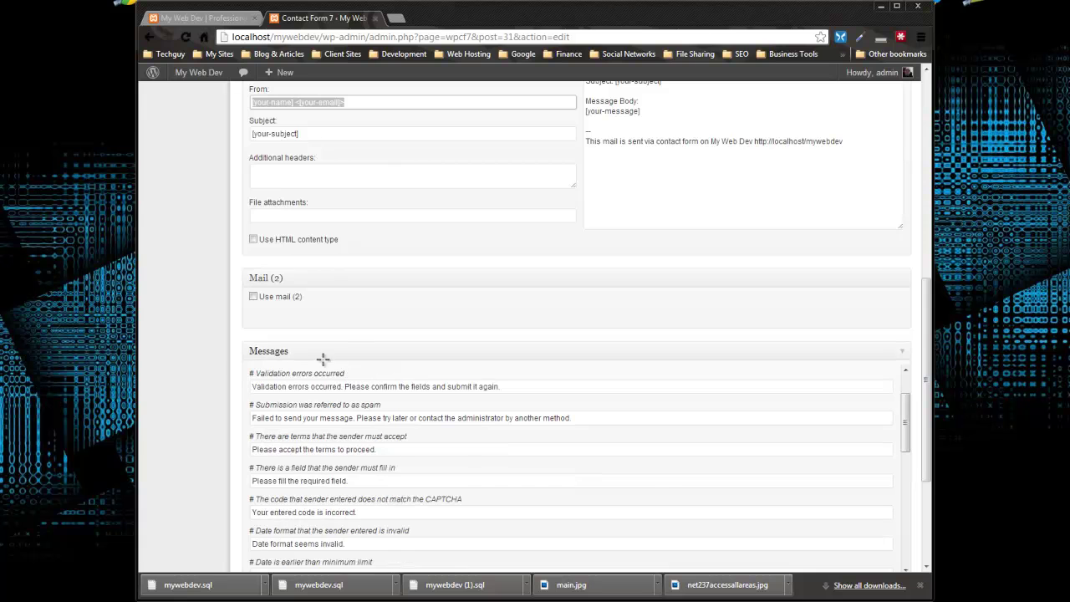
{"action": "scroll", "coordinate": [226, 352], "scroll_direction": "down", "scroll_amount": 2}
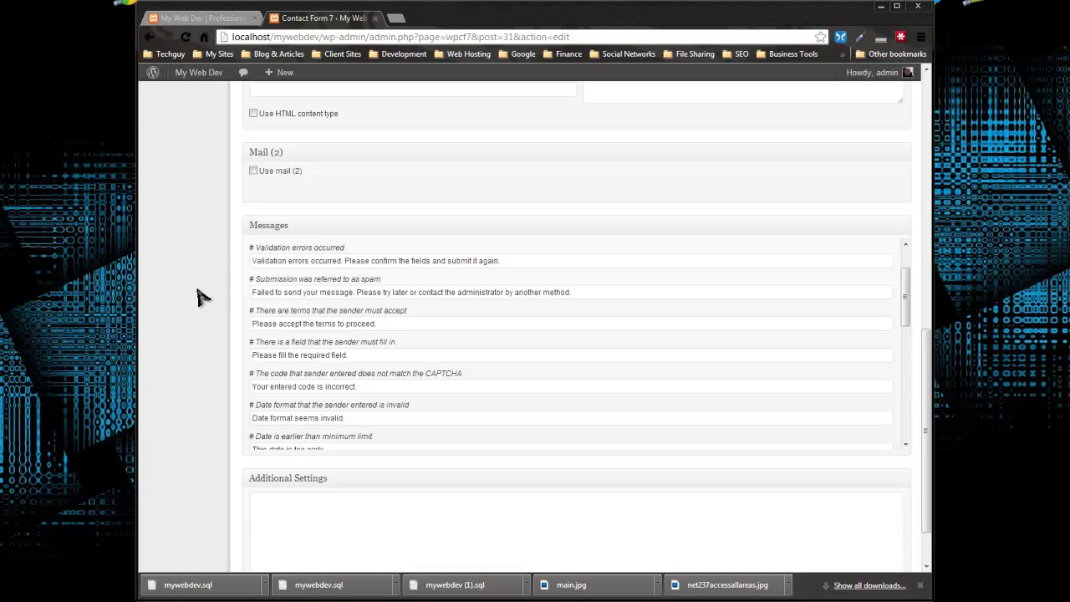
{"action": "scroll", "coordinate": [190, 306], "scroll_direction": "down", "scroll_amount": 1}
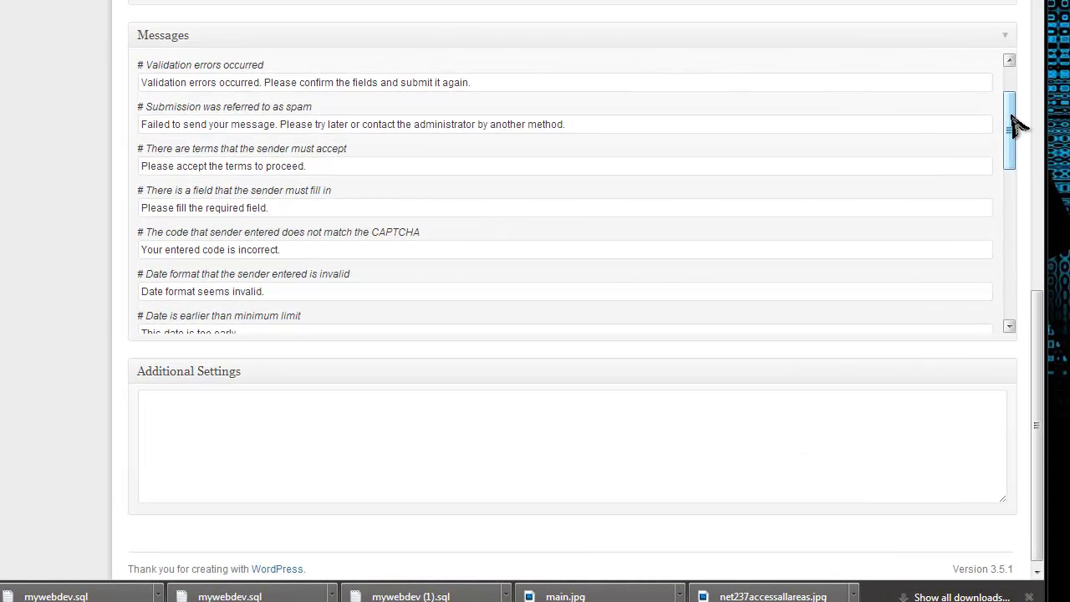
{"action": "left_click_drag", "start_coordinate": [1015, 123], "coordinate": [1012, 92]}
{"action": "left_click", "coordinate": [272, 81]}
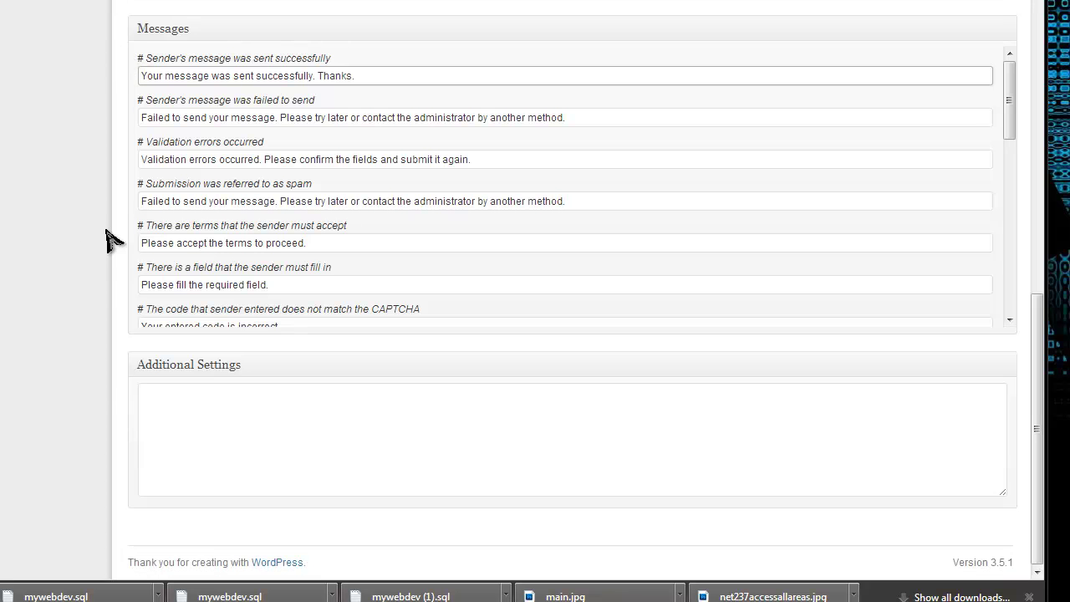
Step: Back at the form template, show the Generate Tag list of field types, including CAPTCHA
{"action": "scroll", "coordinate": [234, 393], "scroll_direction": "up", "scroll_amount": 10}
{"action": "scroll", "coordinate": [240, 383], "scroll_direction": "up", "scroll_amount": 2}
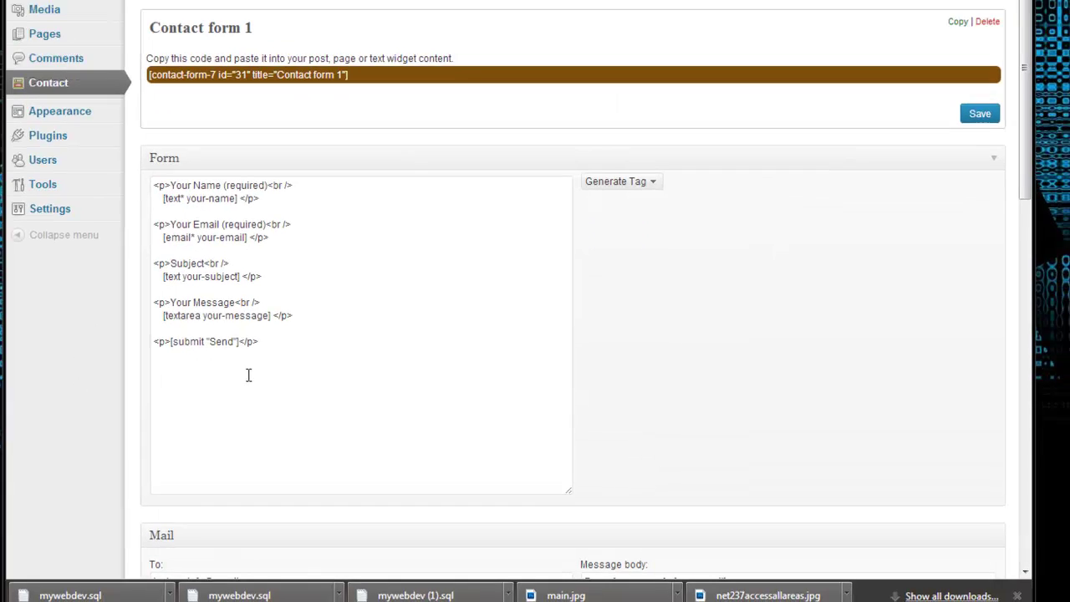
{"action": "left_click", "coordinate": [625, 170]}
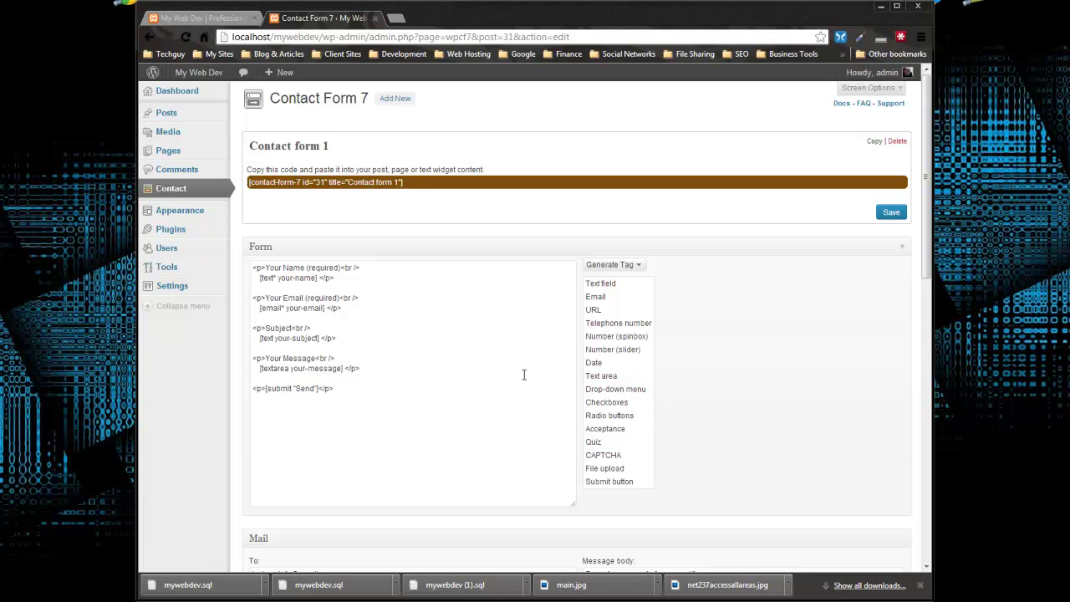
Step: Close the tag list and copy the Contact form 1 shortcode to the clipboard
{"action": "left_click", "coordinate": [490, 361]}
{"action": "left_click", "coordinate": [408, 185]}
{"action": "left_click_drag", "start_coordinate": [397, 184], "coordinate": [368, 194]}
{"action": "right_click", "coordinate": [368, 197]}
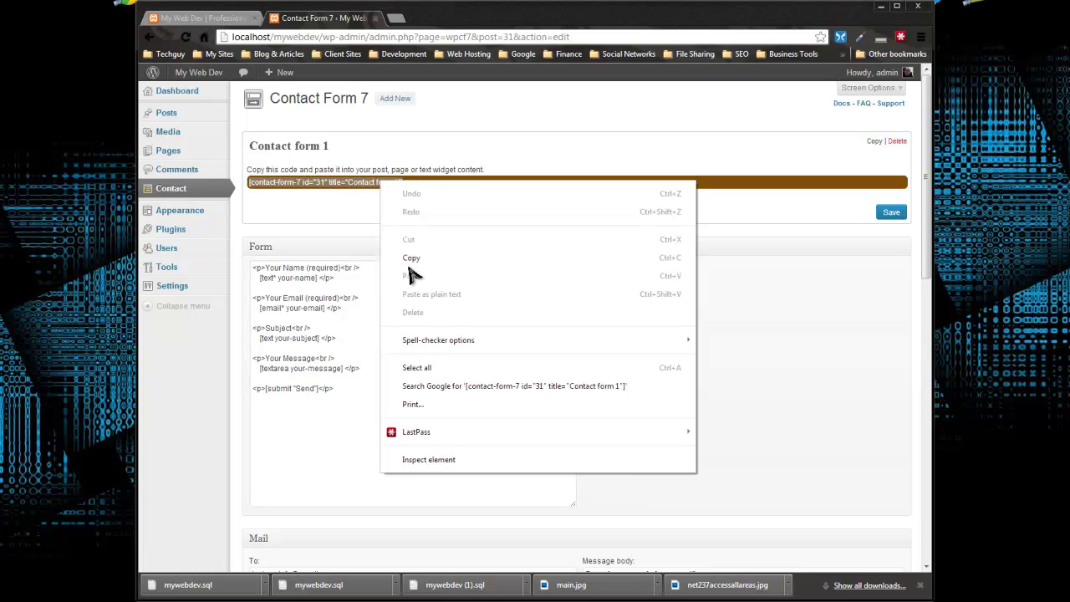
{"action": "left_click", "coordinate": [412, 259]}
Step: Save Contact form 1 and start a new page under Pages > Add New
{"action": "left_click", "coordinate": [893, 213]}
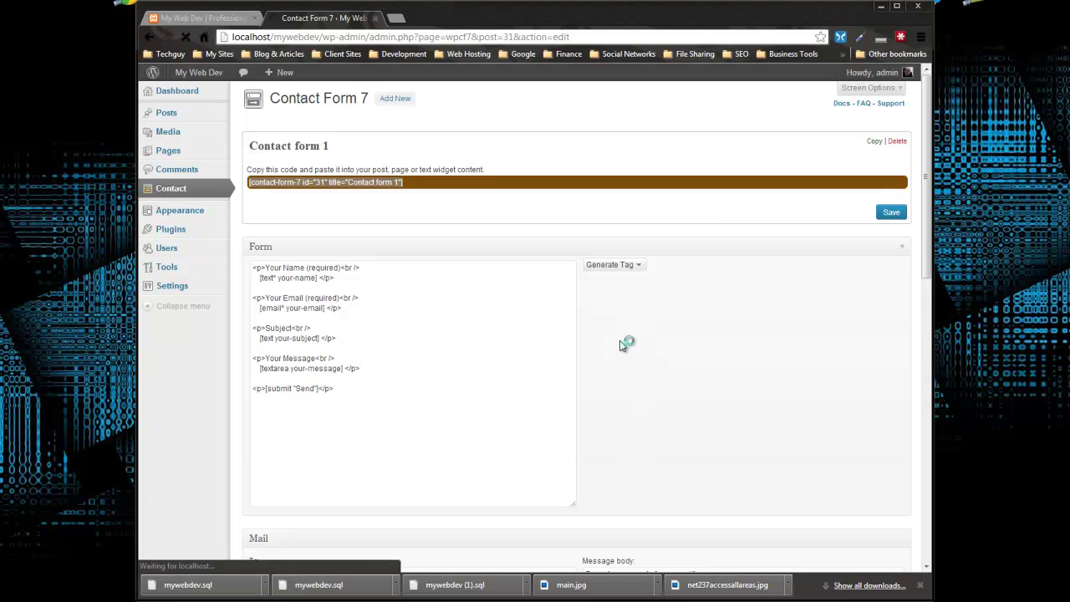
{"action": "mouse_move", "coordinate": [170, 154]}
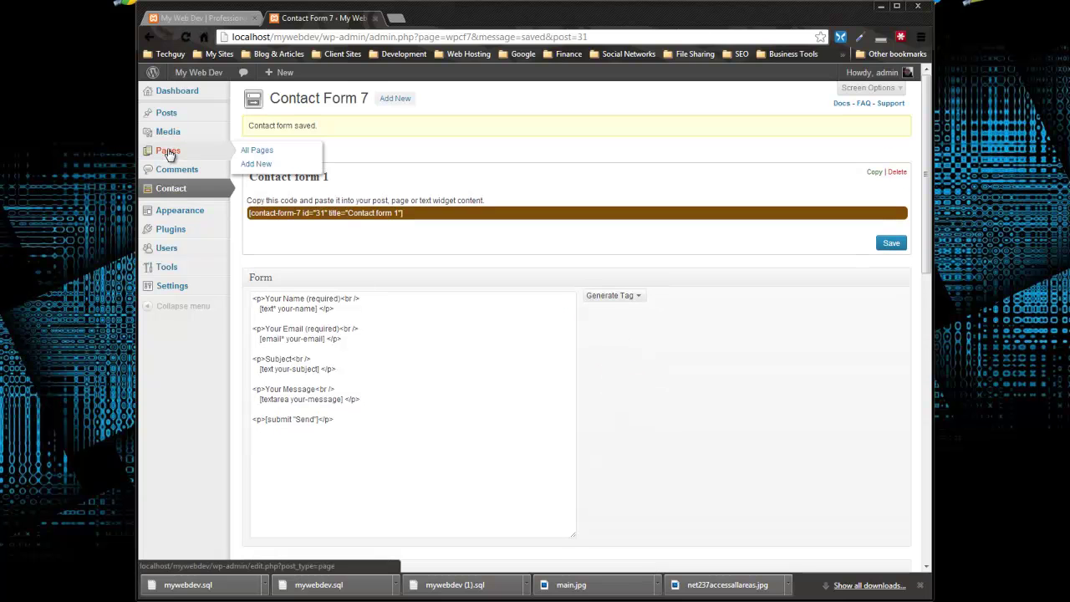
{"action": "left_click", "coordinate": [253, 165]}
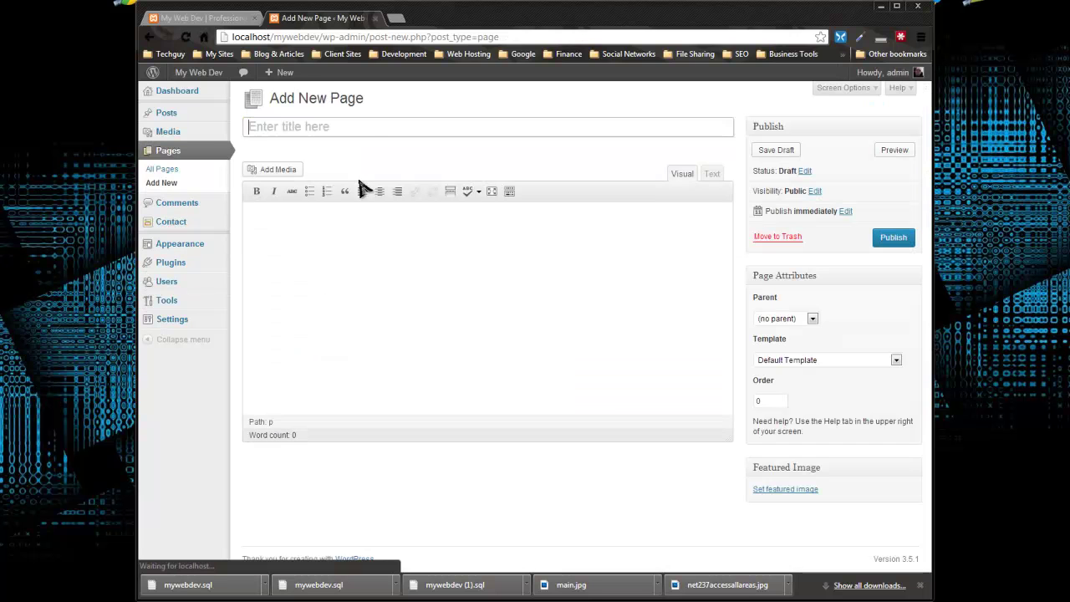
Step: Publish page 'Contact' with the pasted Contact form 1 shortcode as its body at /mywebdev/contact/
{"action": "type", "text": "Cont"}
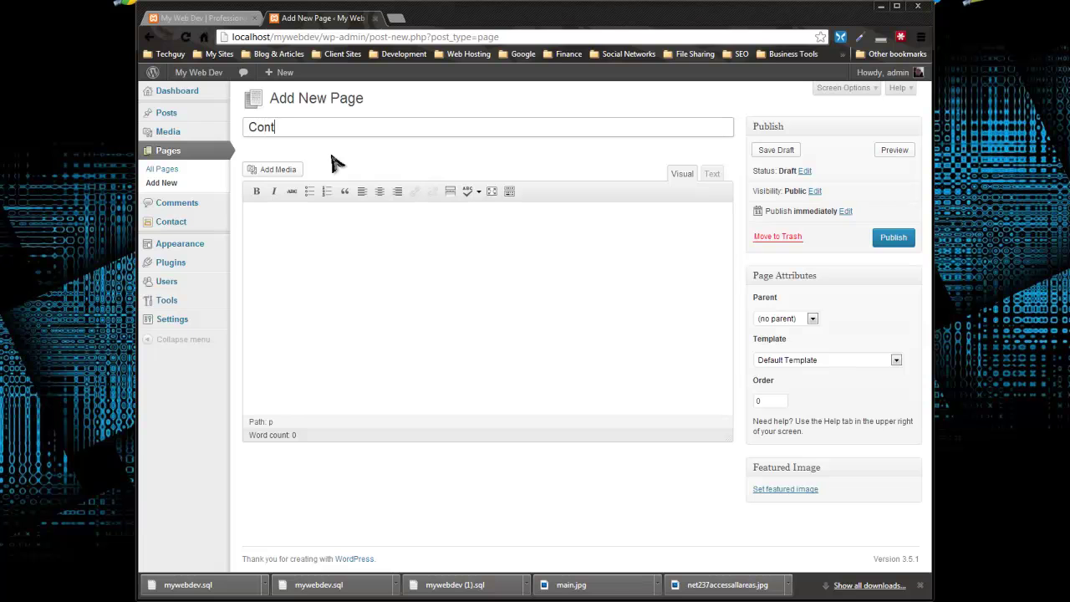
{"action": "left_click", "coordinate": [566, 339]}
{"action": "right_click", "coordinate": [293, 224]}
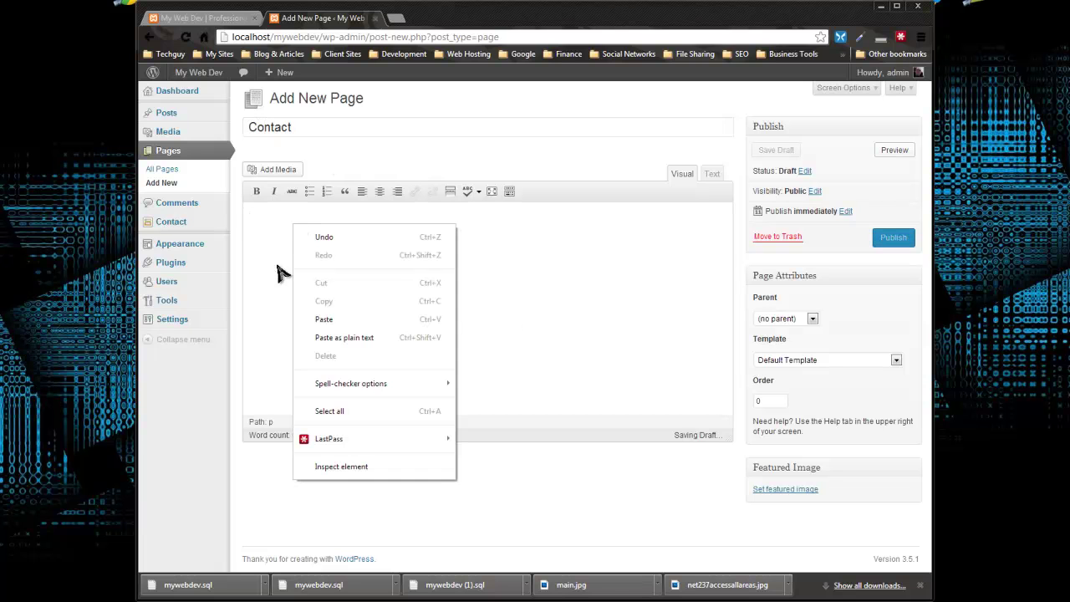
{"action": "left_click", "coordinate": [323, 319]}
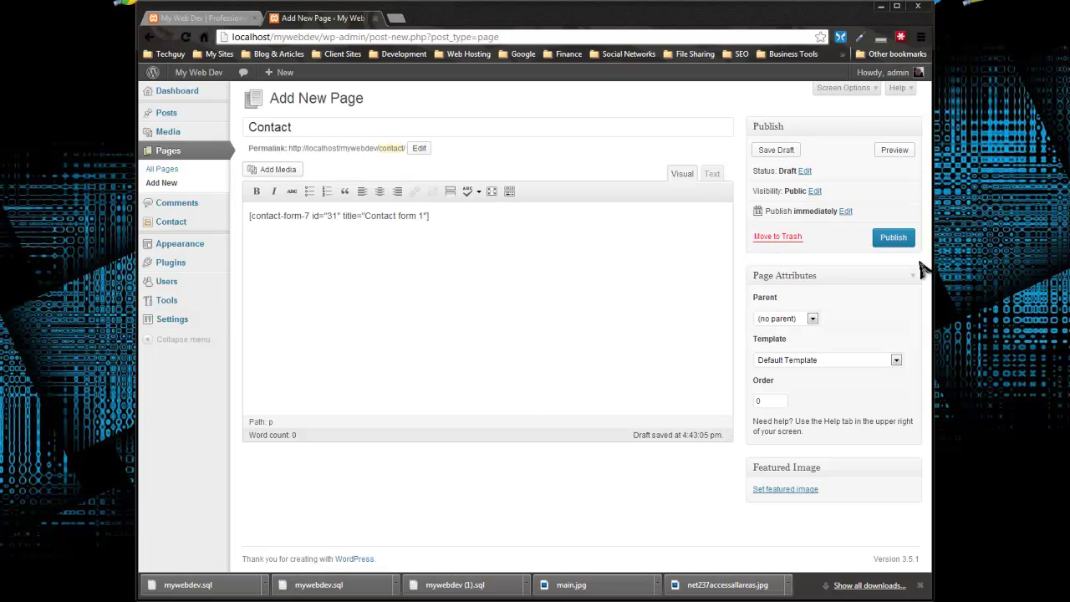
{"action": "left_click", "coordinate": [894, 238]}
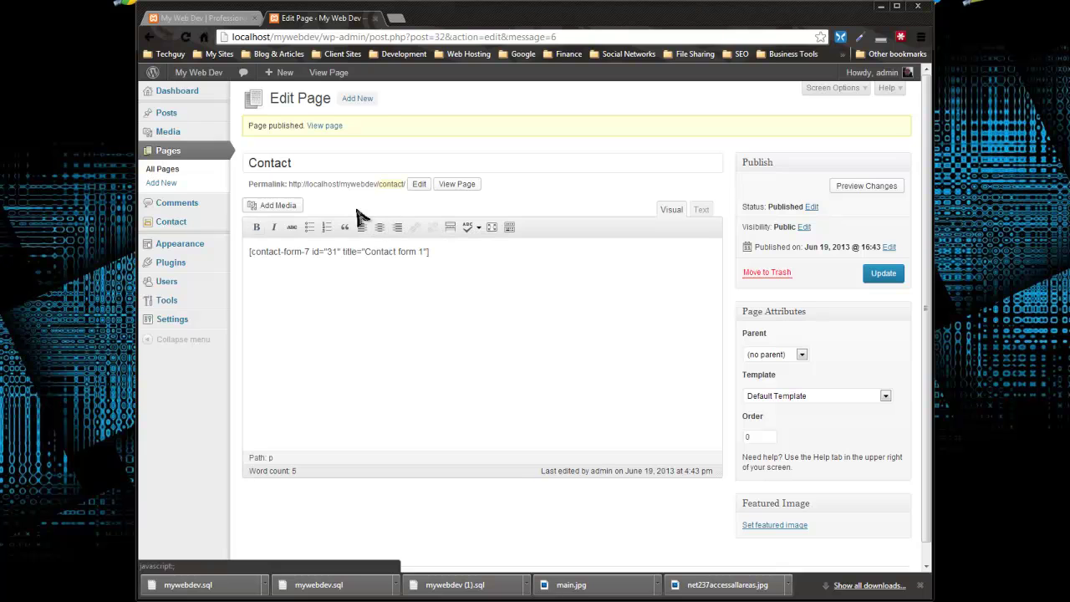
Step: Add the Contact page to the Main Menu after Home, About Me and Services
{"action": "left_click", "coordinate": [184, 245]}
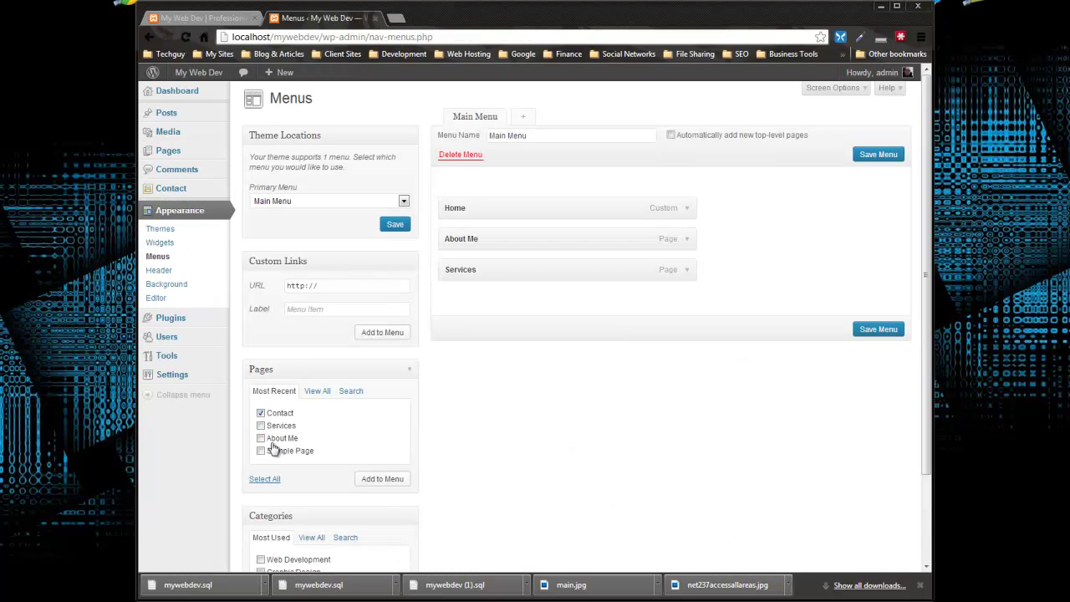
{"action": "left_click", "coordinate": [366, 478]}
Step: Save the Main Menu and reload the live site to show the new Contact link
{"action": "left_click", "coordinate": [878, 361]}
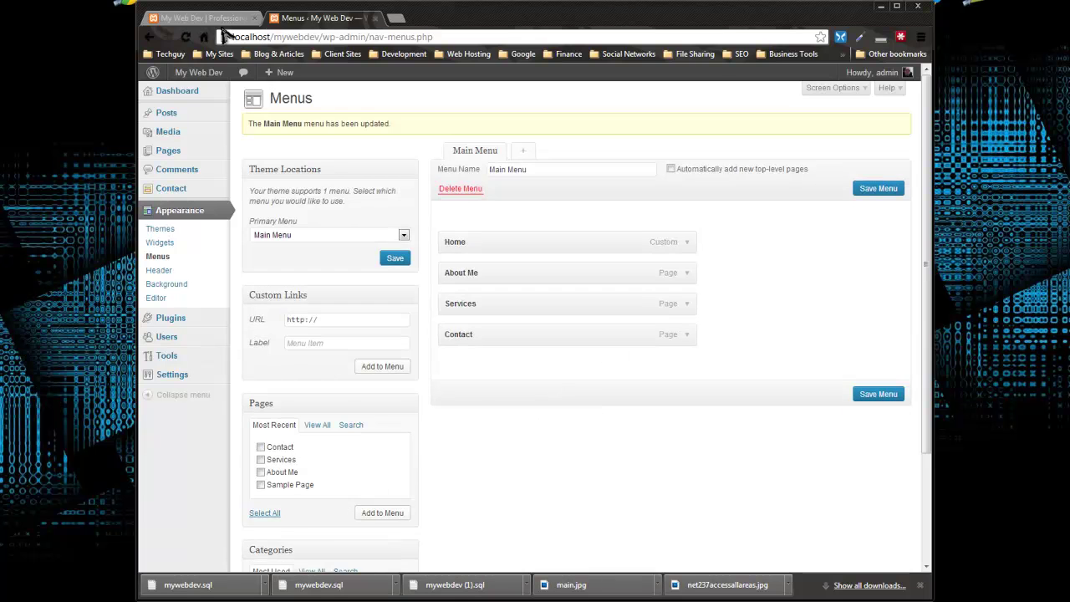
{"action": "left_click", "coordinate": [201, 18]}
{"action": "left_click", "coordinate": [186, 37]}
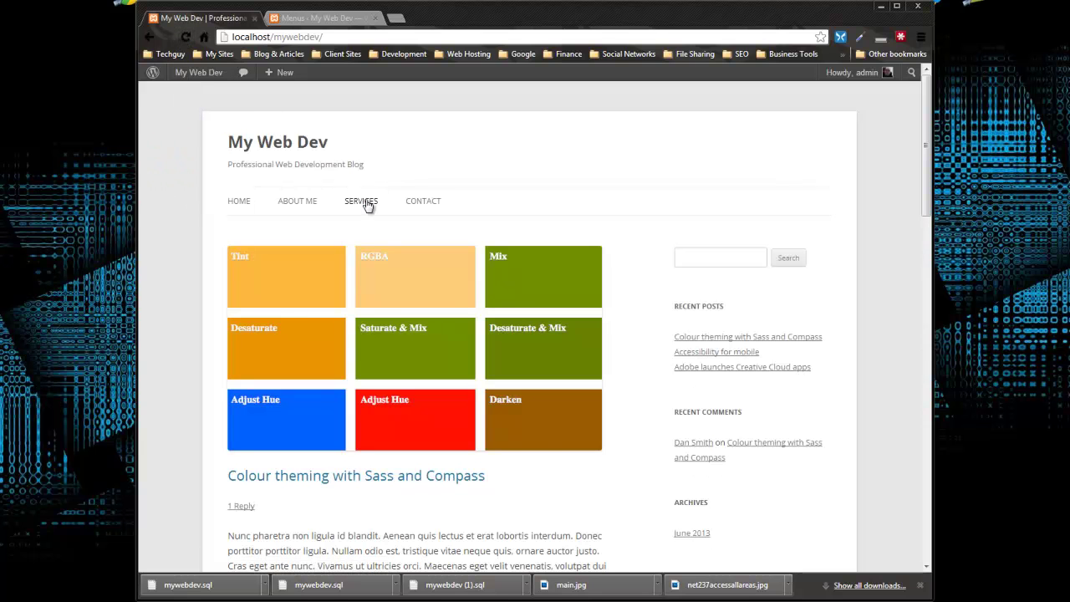
Step: Open the Contact page from the site navigation to check its form, then return to Menus
{"action": "left_click", "coordinate": [427, 206]}
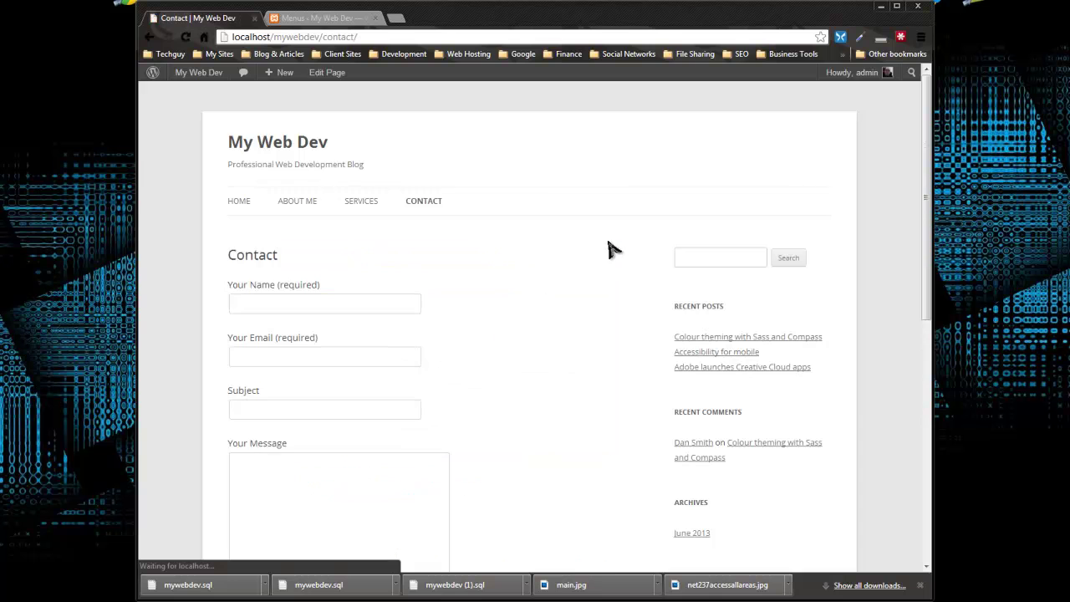
{"action": "scroll", "coordinate": [535, 218], "scroll_direction": "down", "scroll_amount": 3}
{"action": "scroll", "coordinate": [413, 270], "scroll_direction": "up", "scroll_amount": 1}
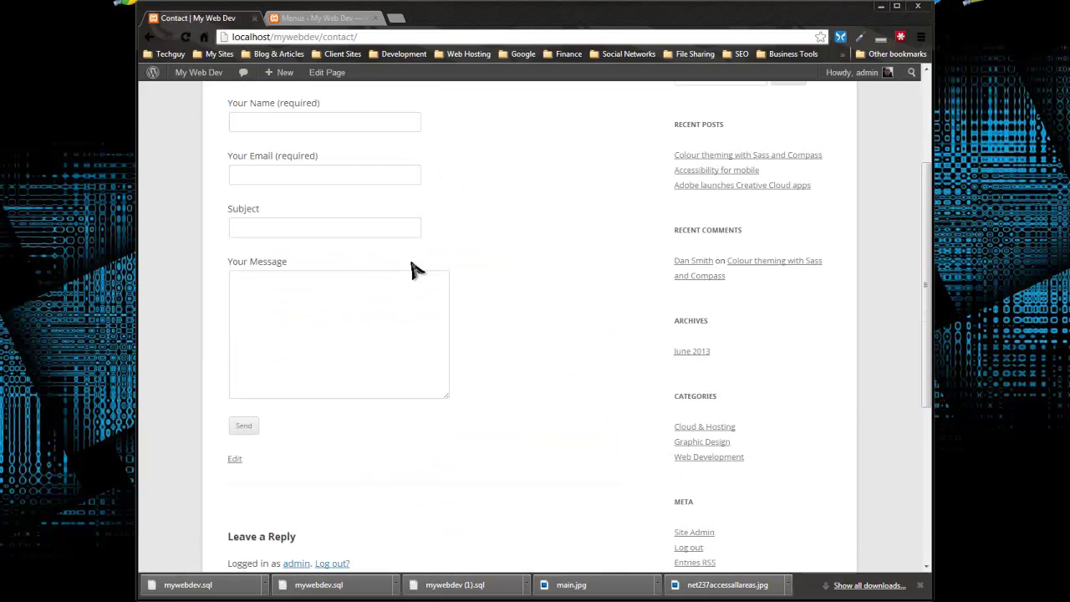
{"action": "scroll", "coordinate": [437, 280], "scroll_direction": "down", "scroll_amount": 4}
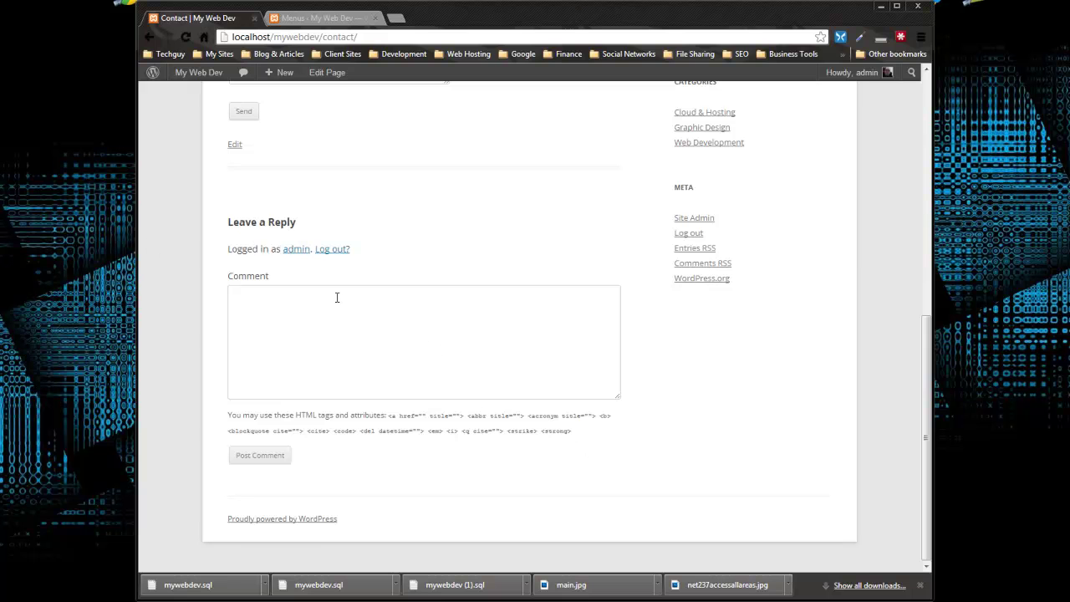
{"action": "scroll", "coordinate": [337, 296], "scroll_direction": "up", "scroll_amount": 4}
{"action": "left_click", "coordinate": [293, 20]}
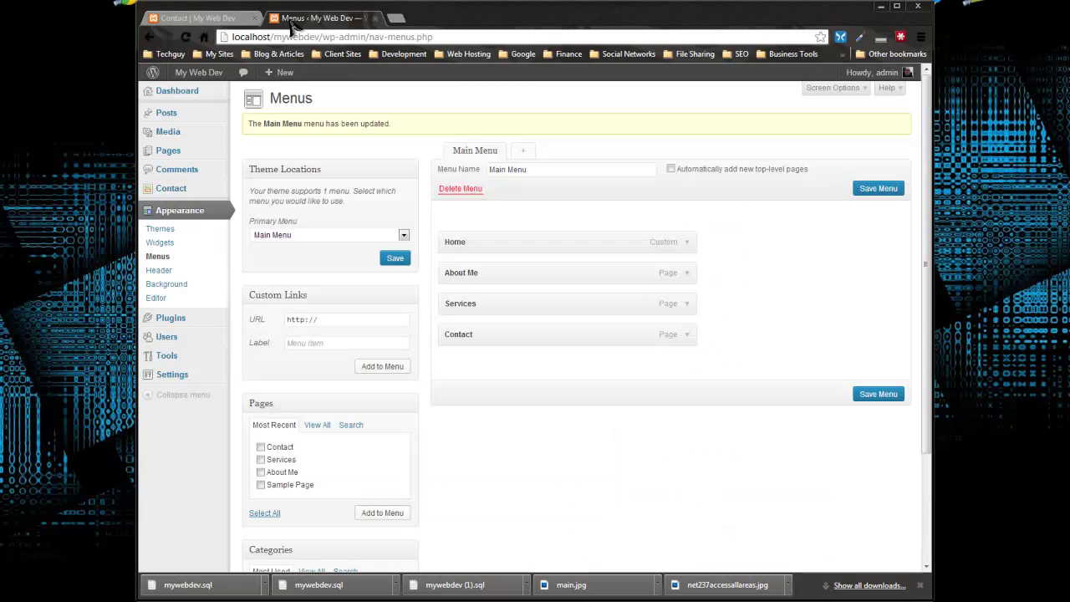
Step: Open the All Pages list and briefly look at the Contact page editor
{"action": "mouse_move", "coordinate": [170, 156]}
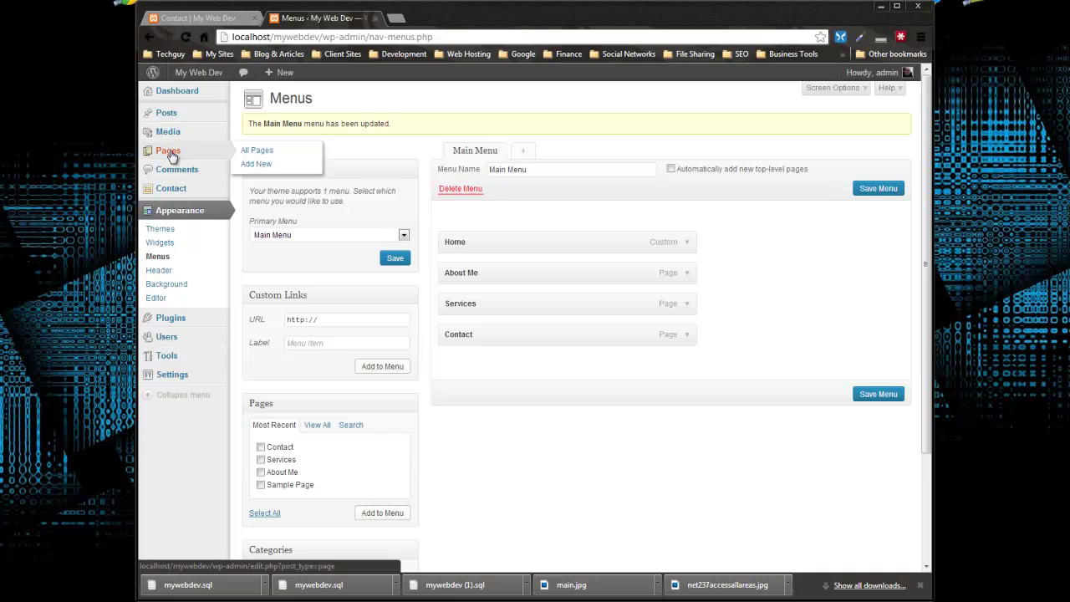
{"action": "left_click", "coordinate": [253, 152]}
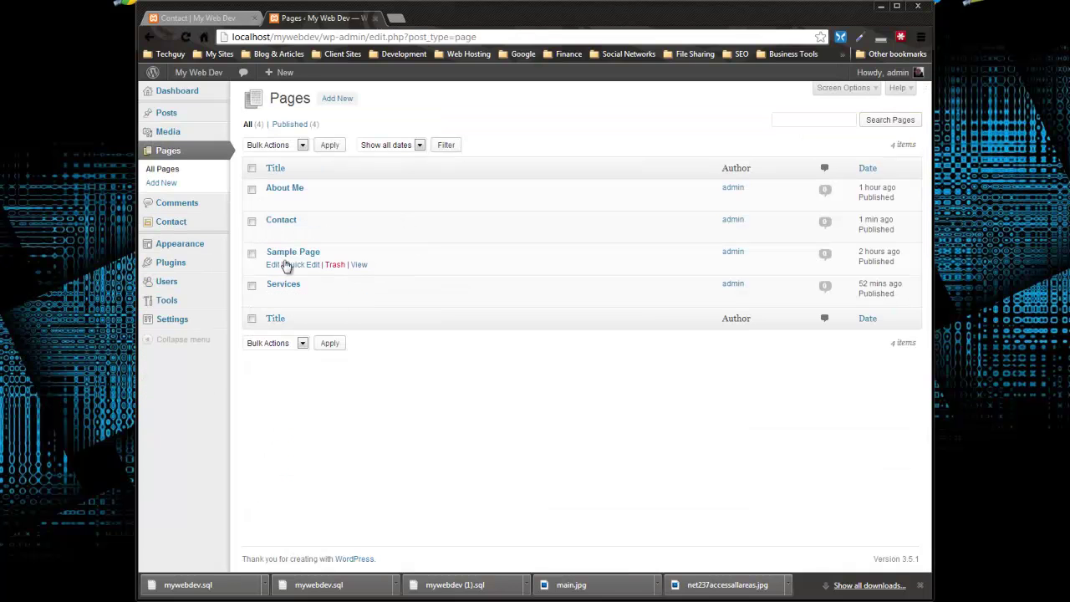
{"action": "left_click", "coordinate": [268, 232]}
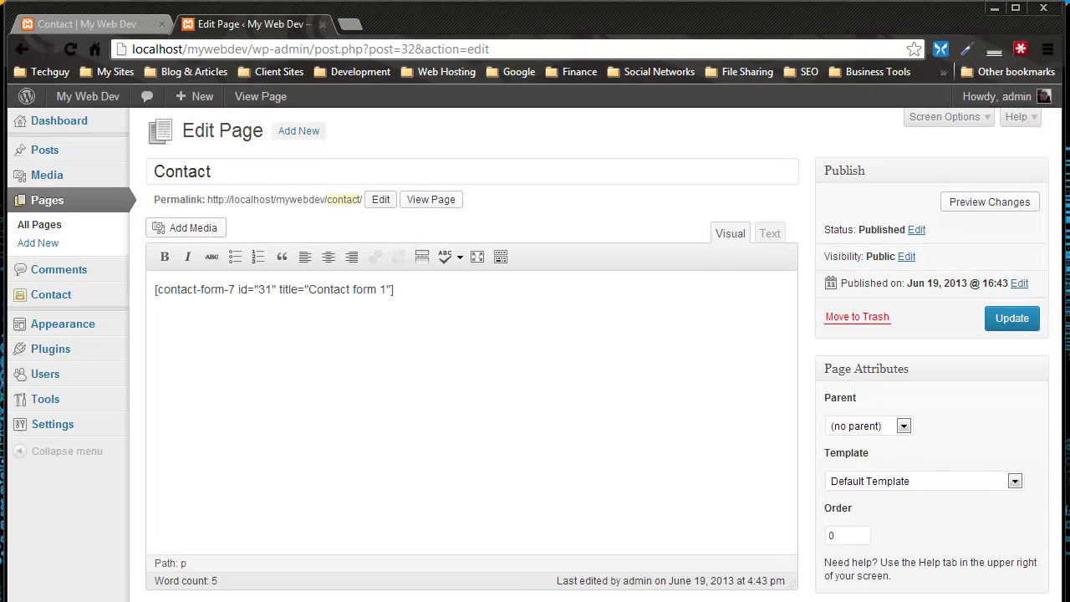
{"action": "left_click", "coordinate": [22, 50]}
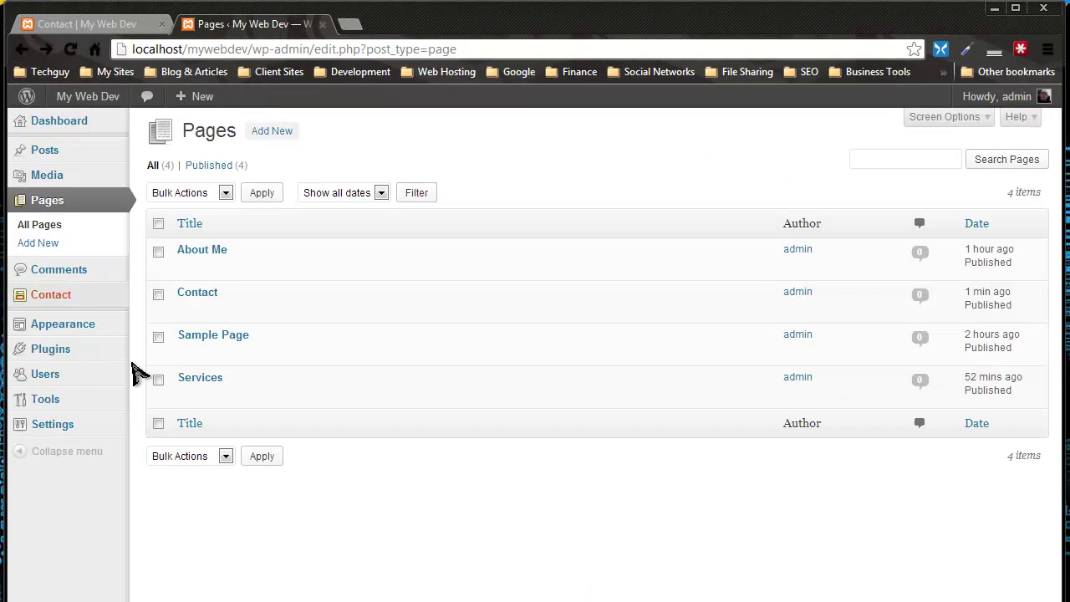
Step: Bulk-edit the Contact page to set Comments to 'Do not allow', then reload the live page
{"action": "left_click", "coordinate": [158, 294]}
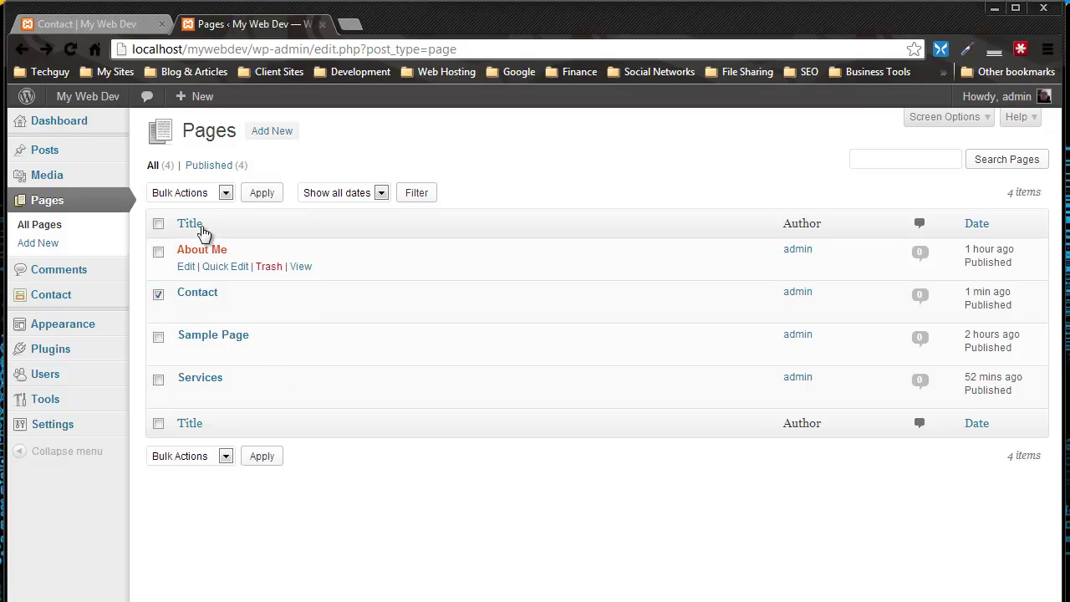
{"action": "left_click", "coordinate": [226, 194]}
{"action": "left_click", "coordinate": [209, 221]}
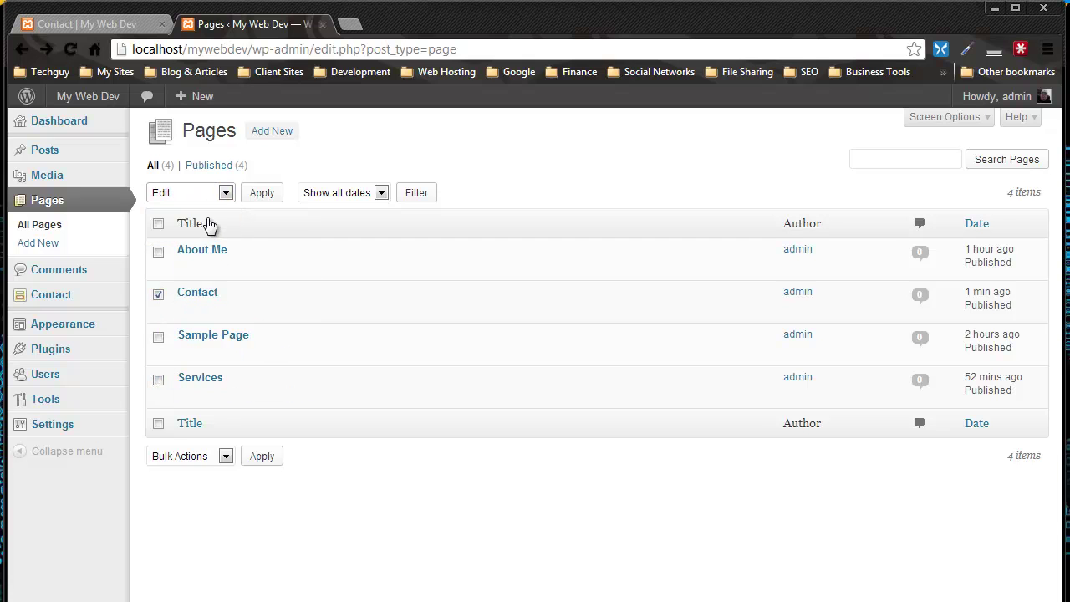
{"action": "left_click", "coordinate": [251, 198]}
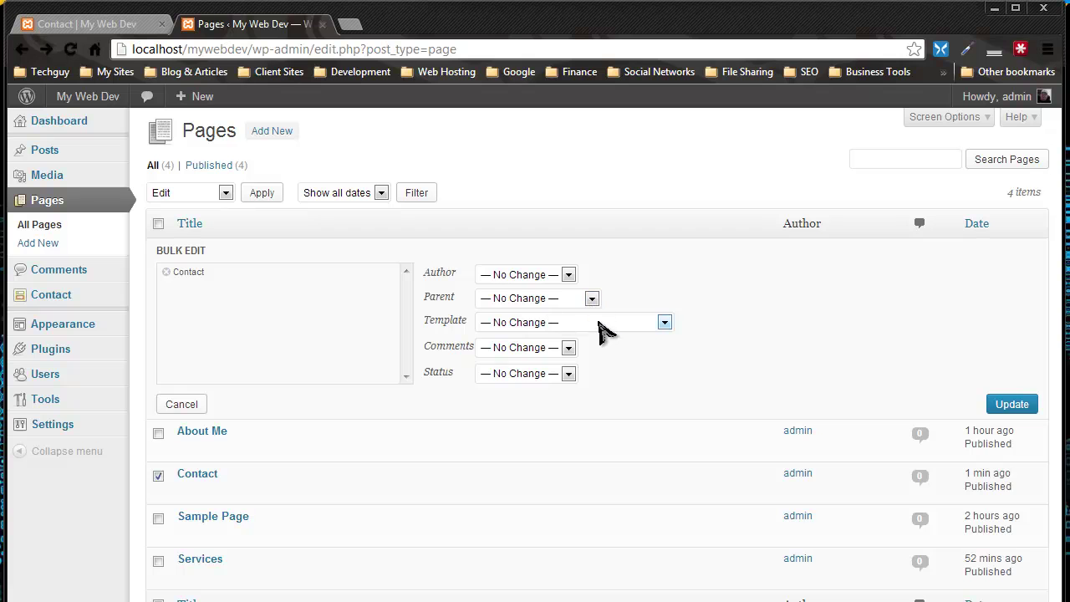
{"action": "left_click", "coordinate": [571, 347]}
{"action": "left_click", "coordinate": [543, 386]}
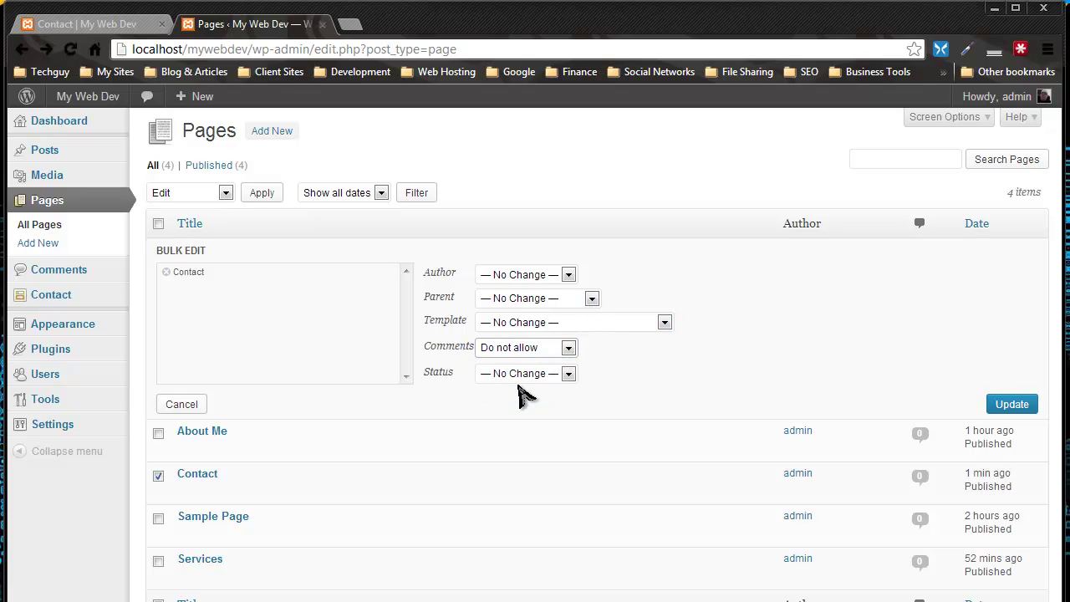
{"action": "left_click", "coordinate": [1012, 410]}
{"action": "left_click", "coordinate": [100, 24]}
{"action": "left_click", "coordinate": [71, 49]}
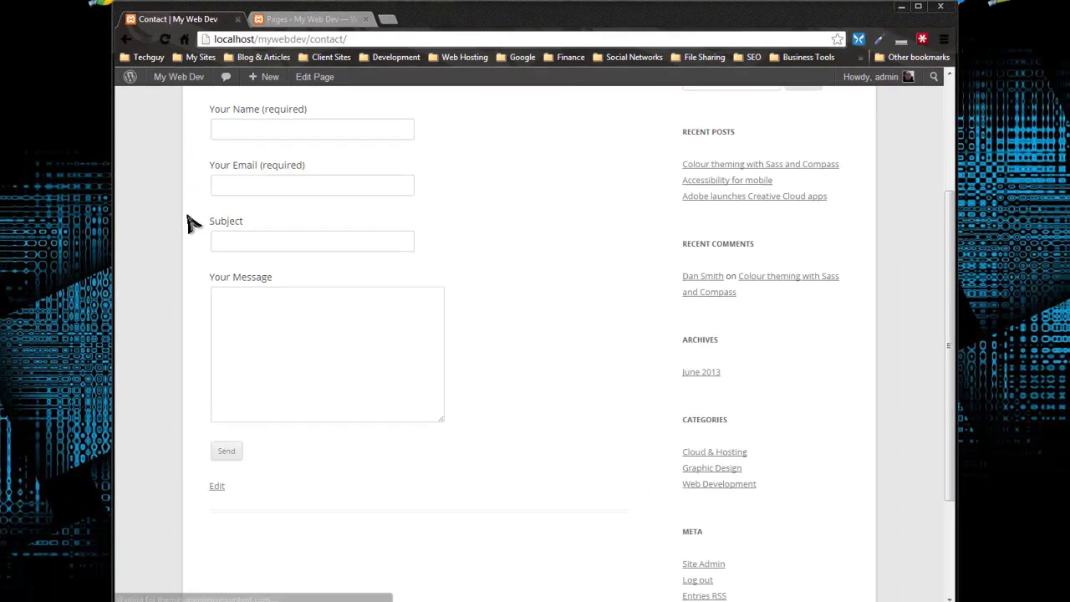
Step: Enter the sender's name and e-mail address in the Contact form
{"action": "scroll", "coordinate": [191, 224], "scroll_direction": "down", "scroll_amount": 2}
{"action": "scroll", "coordinate": [368, 321], "scroll_direction": "up", "scroll_amount": 4}
{"action": "scroll", "coordinate": [393, 328], "scroll_direction": "down", "scroll_amount": 4}
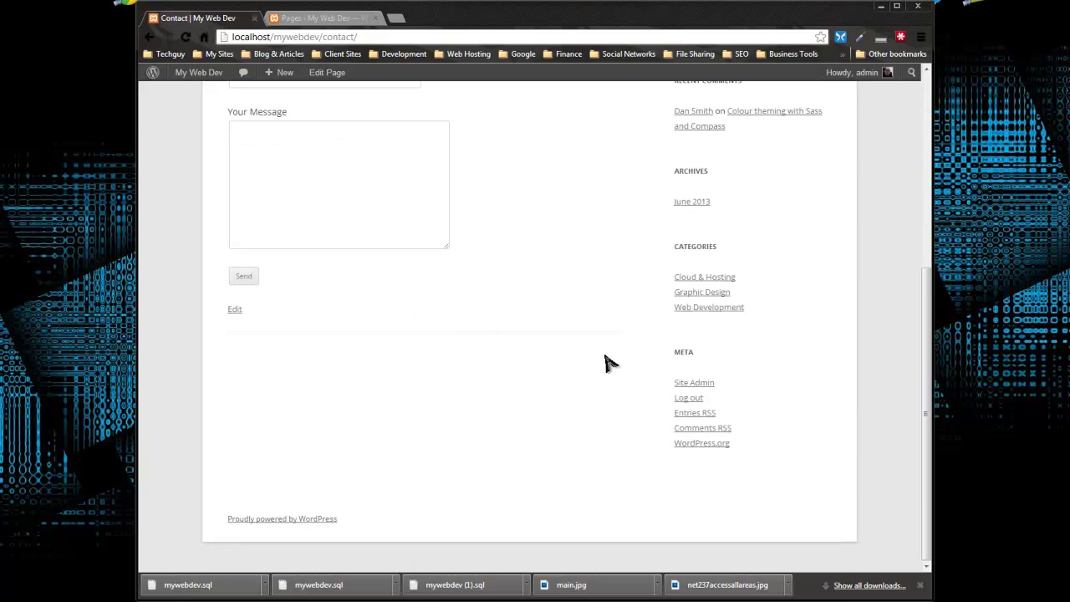
{"action": "scroll", "coordinate": [618, 368], "scroll_direction": "up", "scroll_amount": 4}
{"action": "scroll", "coordinate": [276, 300], "scroll_direction": "down", "scroll_amount": 2}
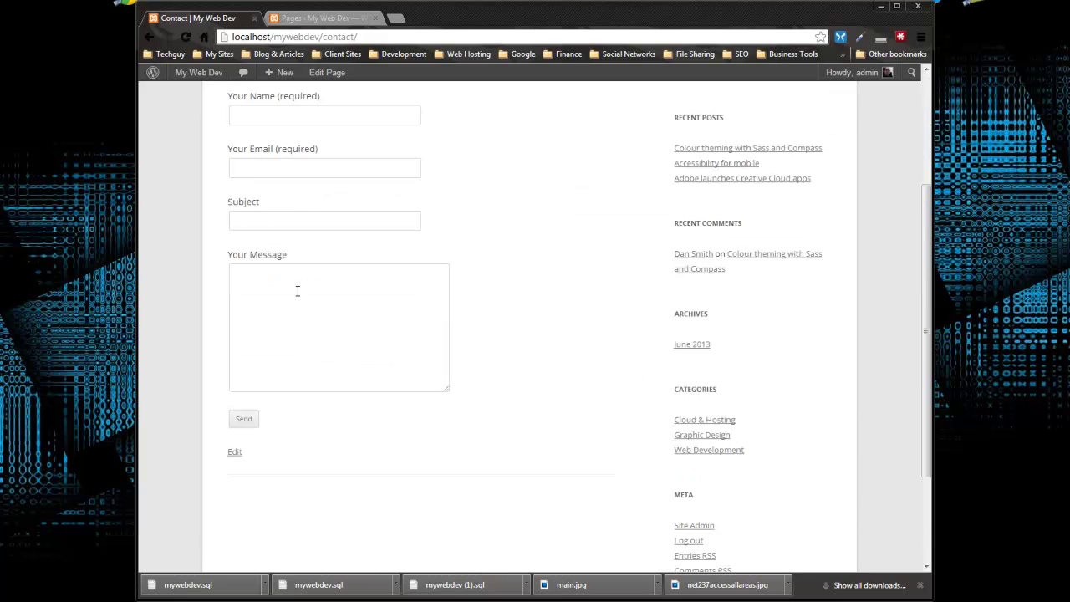
{"action": "scroll", "coordinate": [296, 289], "scroll_direction": "up", "scroll_amount": 1}
{"action": "left_click", "coordinate": [245, 175]}
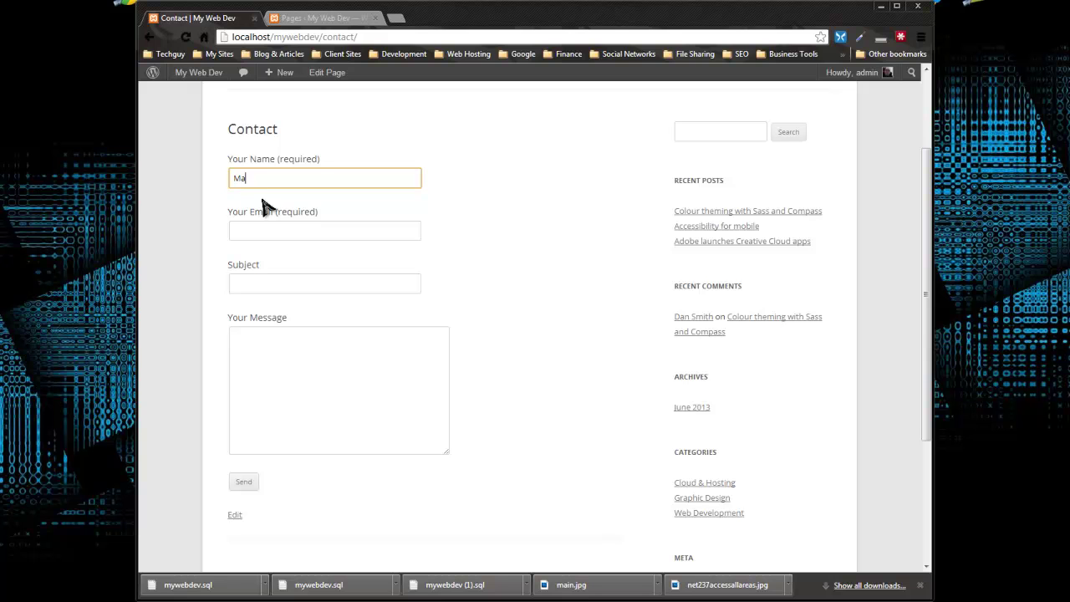
{"action": "type", "text": "Matthew"}
{"action": "key", "text": "Tab"}
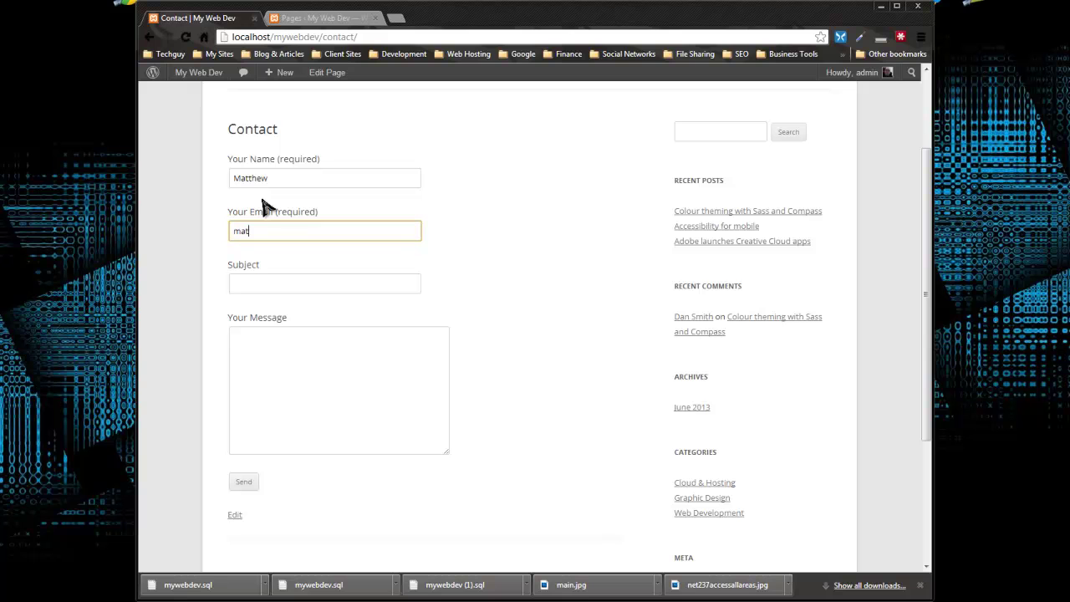
{"action": "key", "text": "Tab"}
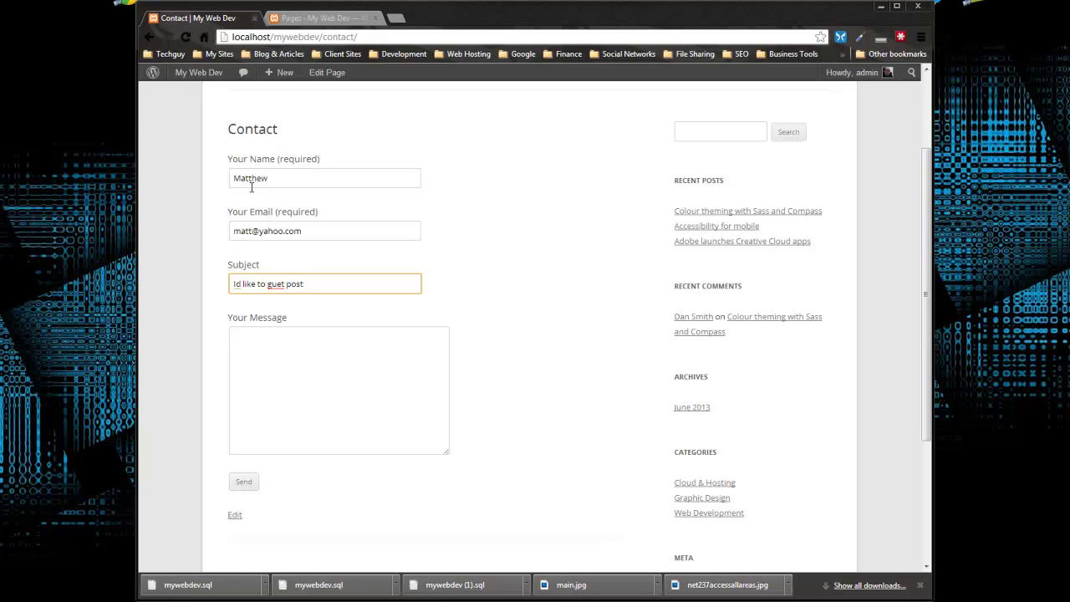
Step: Correct the subject's spelling to 'guest', write 'blah blah blah' as the message, and send it
{"action": "right_click", "coordinate": [282, 281]}
{"action": "left_click", "coordinate": [279, 293]}
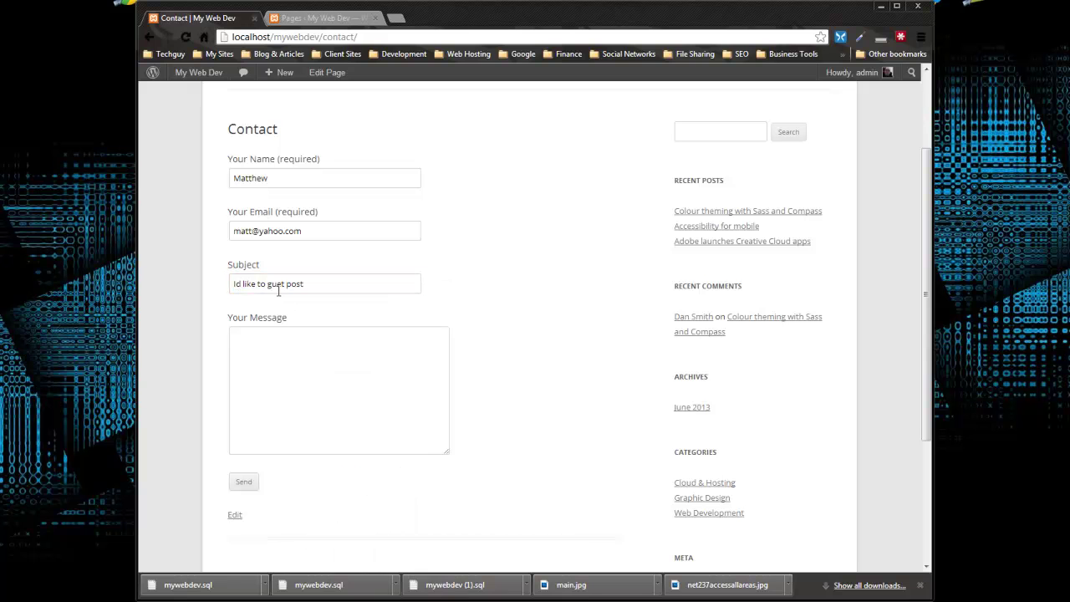
{"action": "left_click", "coordinate": [303, 341]}
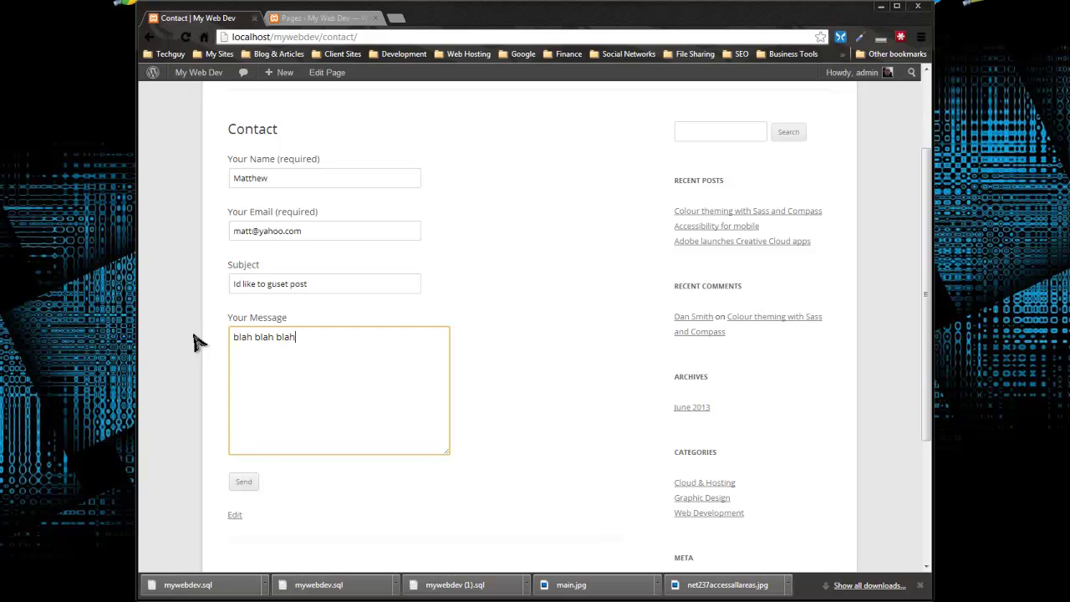
{"action": "left_click", "coordinate": [242, 488]}
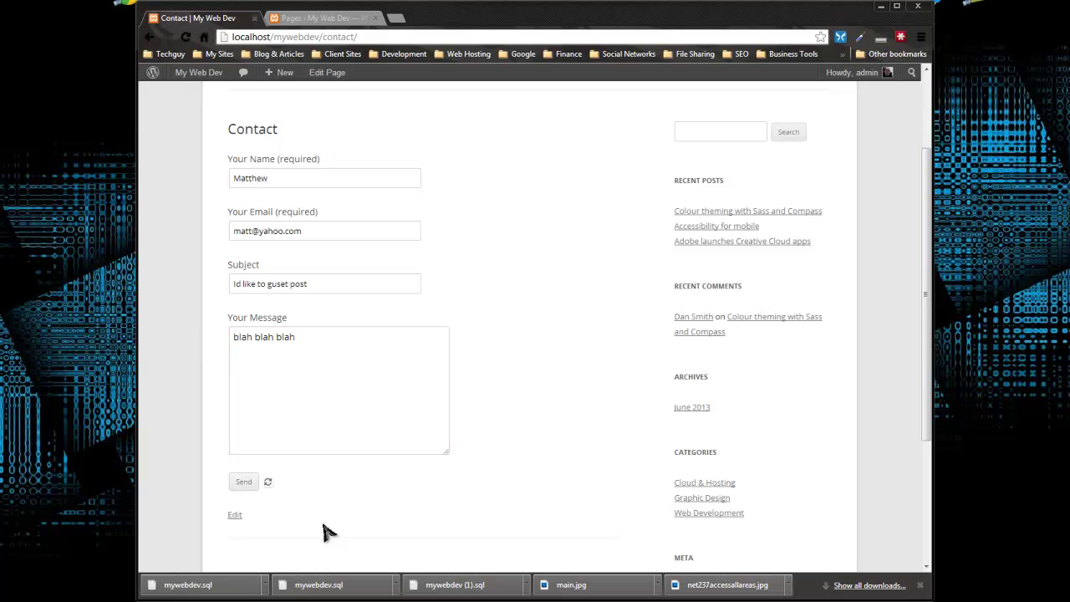
{"action": "scroll", "coordinate": [358, 489], "scroll_direction": "down", "scroll_amount": 3}
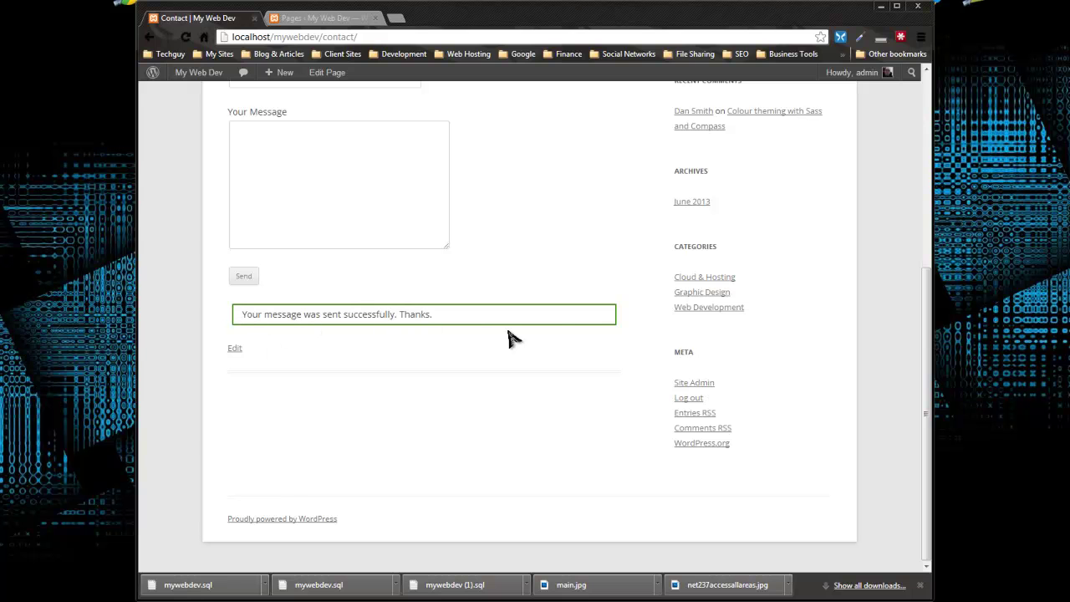
Step: Open Gmail's sign-in page in a new tab, then go back to the Contact page tab
{"action": "left_click", "coordinate": [397, 19]}
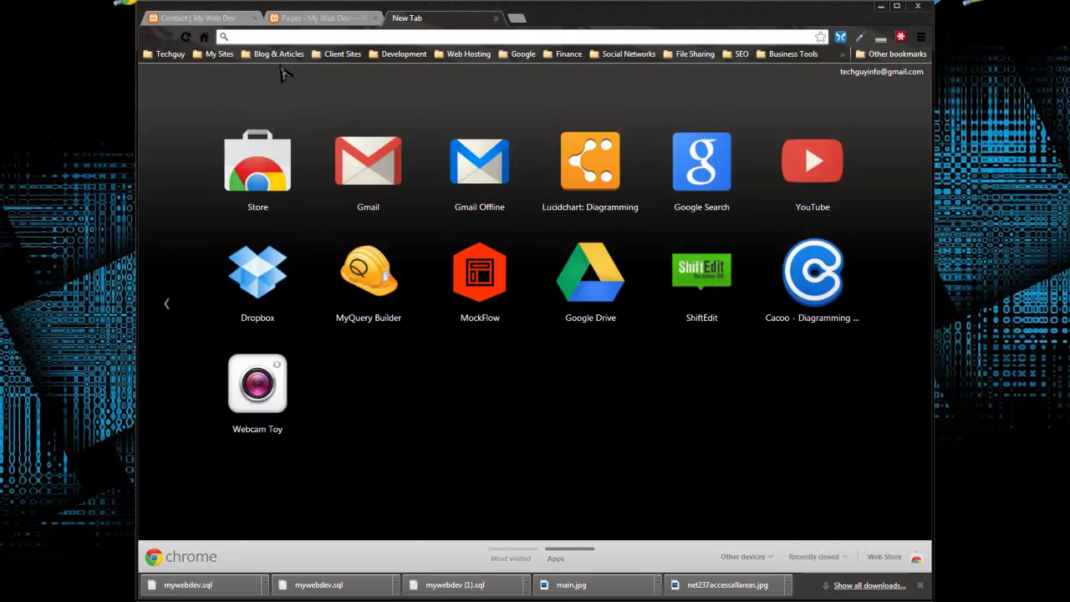
{"action": "left_click", "coordinate": [383, 157]}
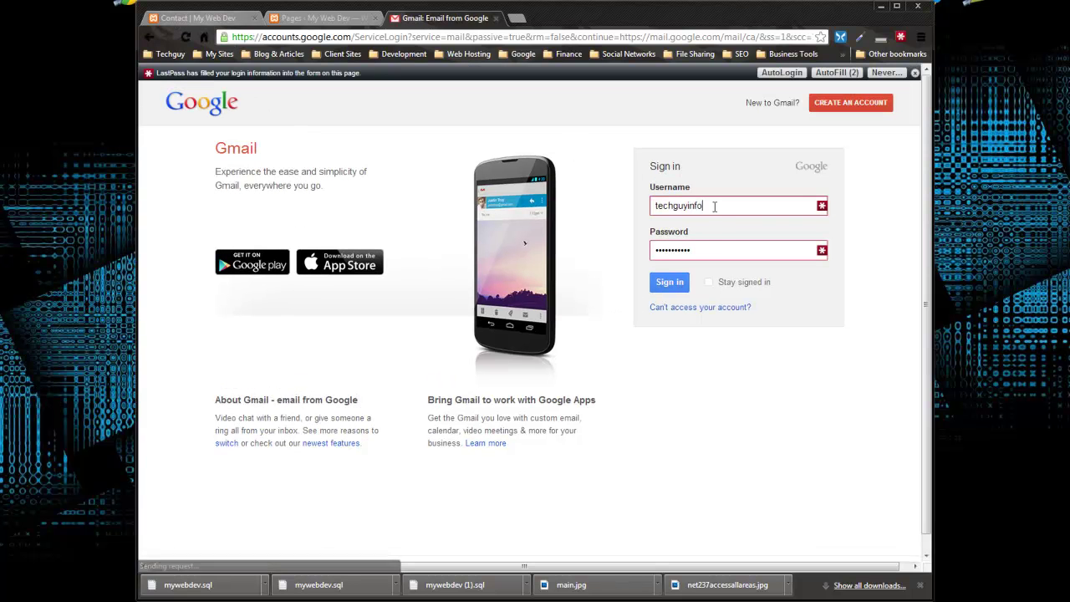
{"action": "left_click", "coordinate": [669, 283]}
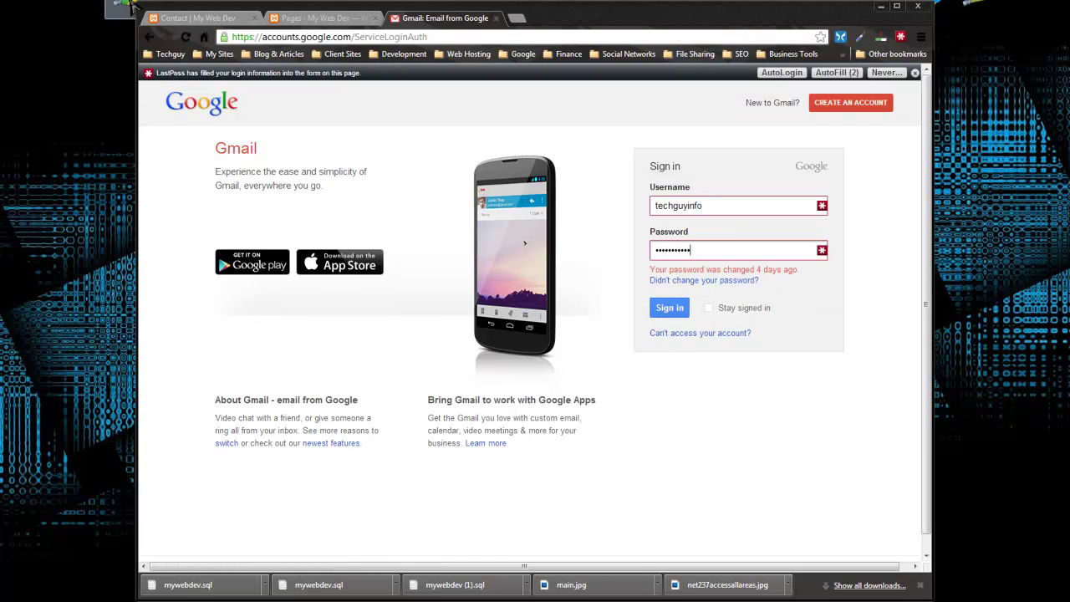
{"action": "left_click", "coordinate": [198, 18]}
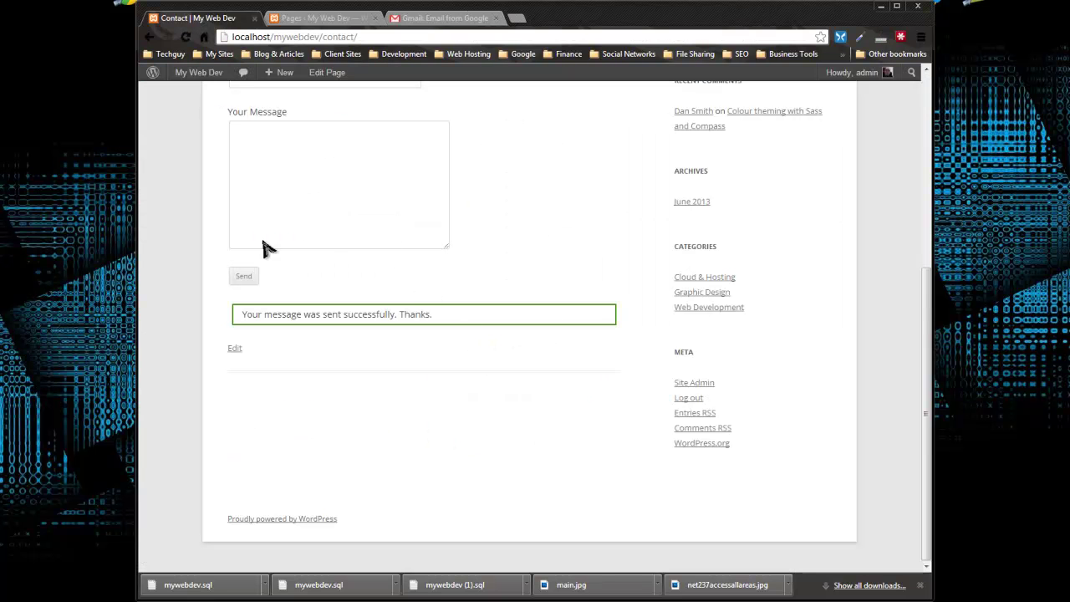
Step: Look over the Contact page's confirmation, then settle on the admin Pages list showing all four published pages
{"action": "scroll", "coordinate": [465, 443], "scroll_direction": "up", "scroll_amount": 3}
{"action": "scroll", "coordinate": [465, 449], "scroll_direction": "up", "scroll_amount": 1}
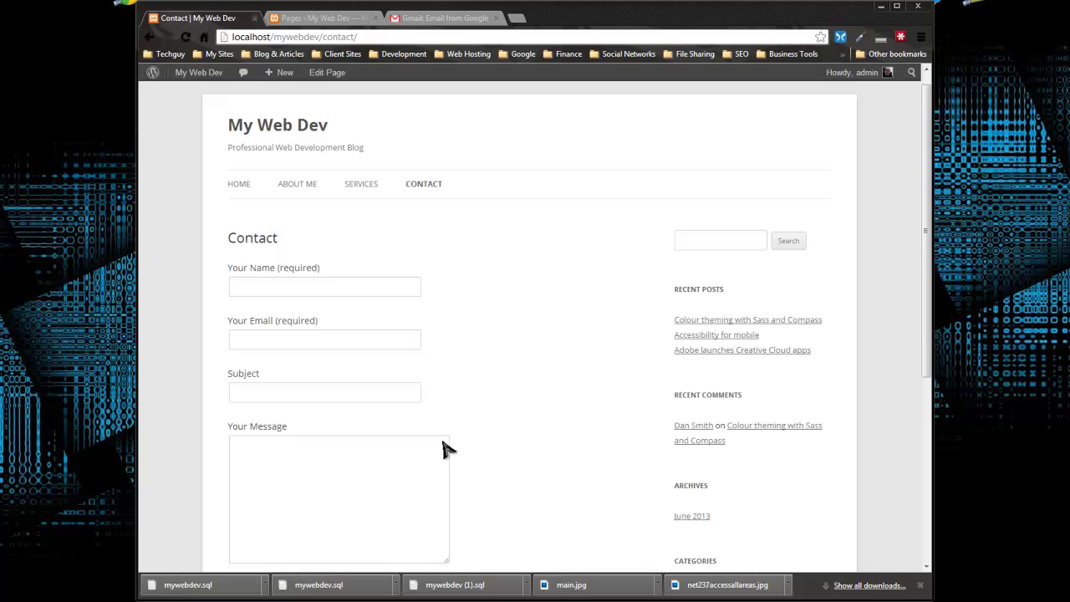
{"action": "scroll", "coordinate": [330, 339], "scroll_direction": "down", "scroll_amount": 2}
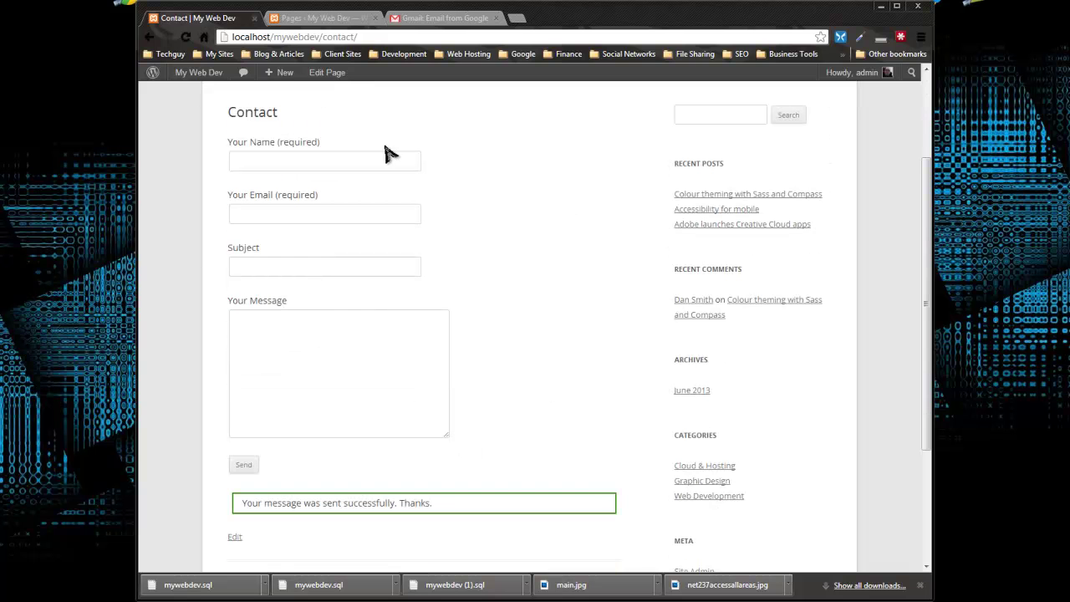
{"action": "scroll", "coordinate": [532, 442], "scroll_direction": "up", "scroll_amount": 2}
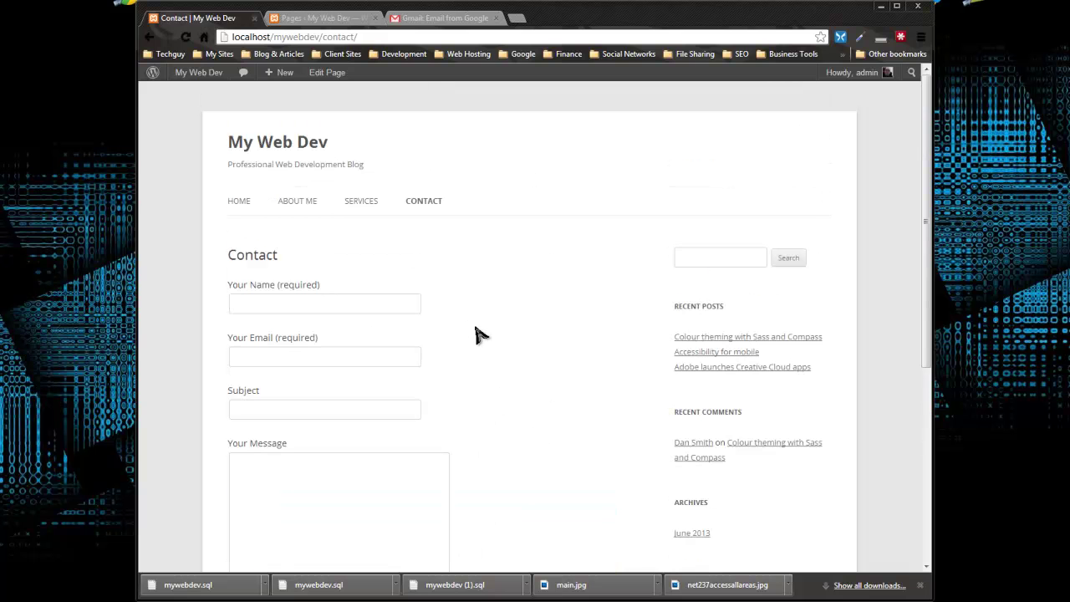
{"action": "scroll", "coordinate": [256, 188], "scroll_direction": "down", "scroll_amount": 2}
{"action": "left_click", "coordinate": [330, 17]}
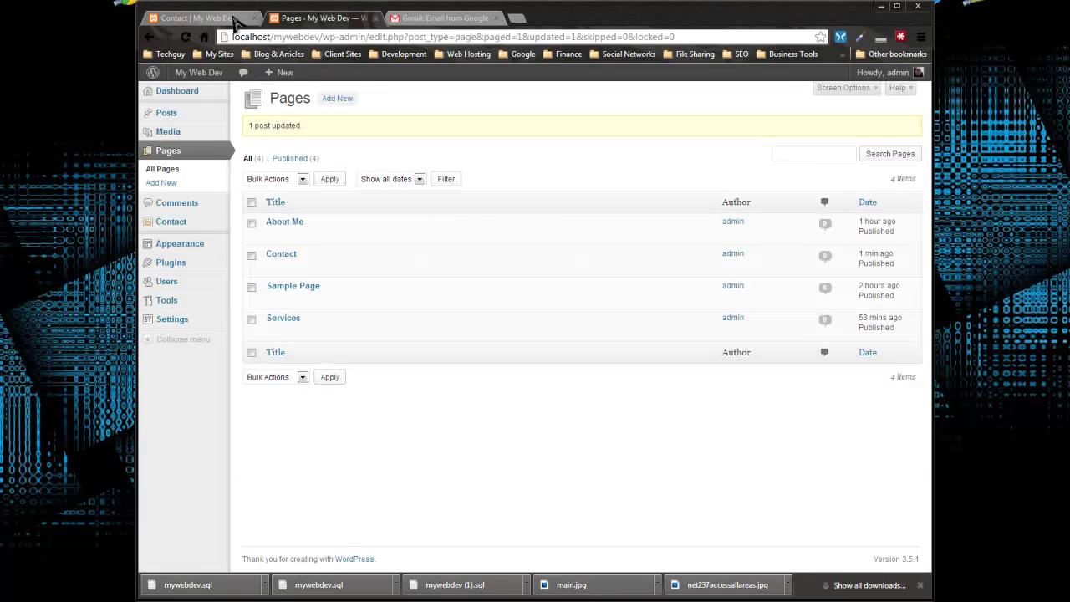
{"action": "left_click", "coordinate": [245, 25]}
{"action": "scroll", "coordinate": [350, 216], "scroll_direction": "down", "scroll_amount": 3}
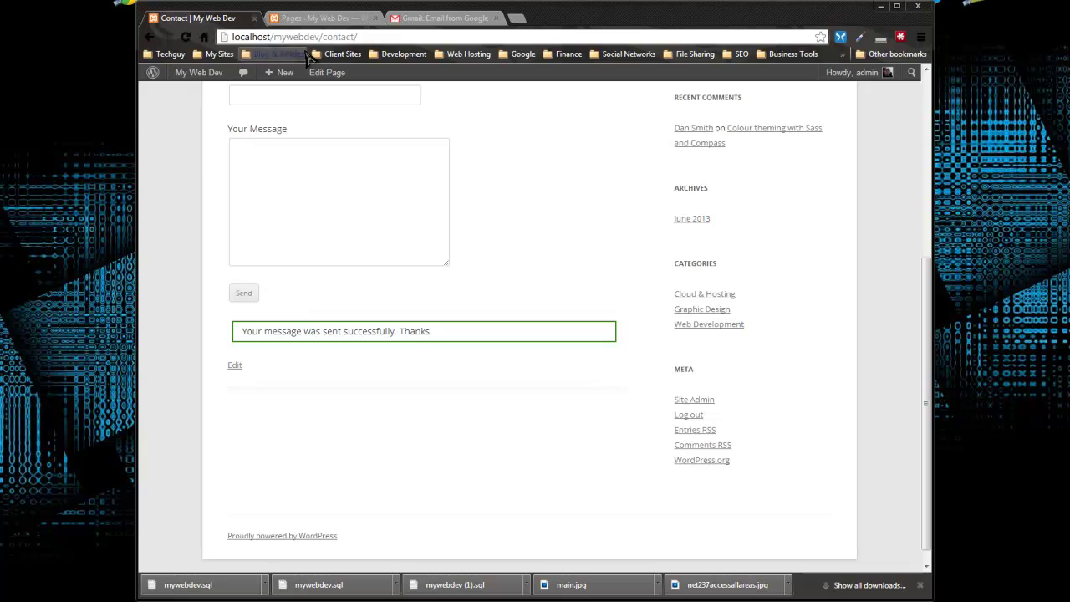
{"action": "left_click", "coordinate": [317, 20]}
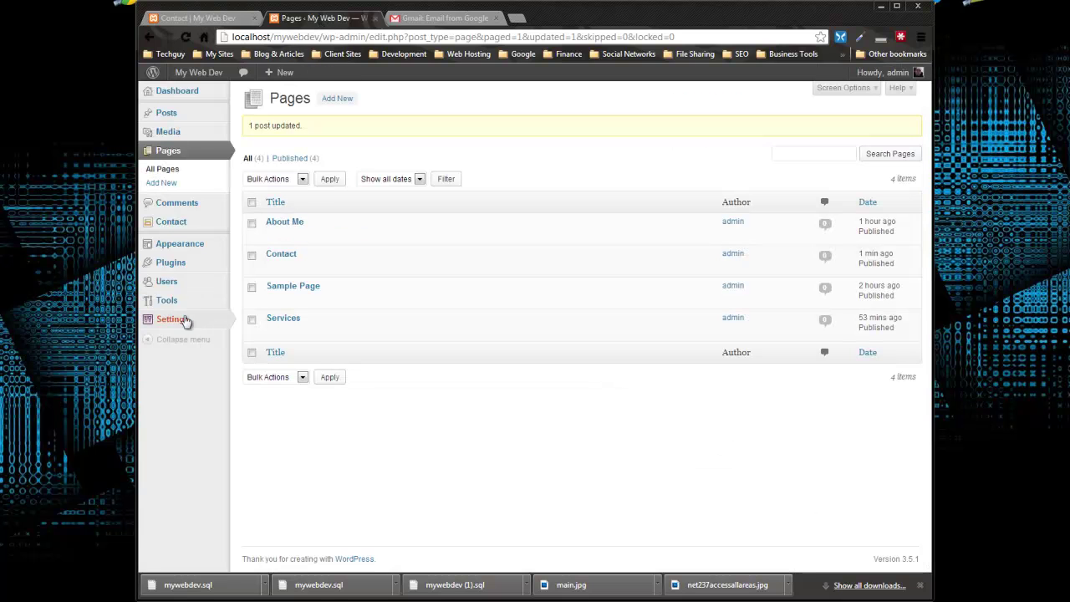
{"action": "mouse_move", "coordinate": [177, 329]}
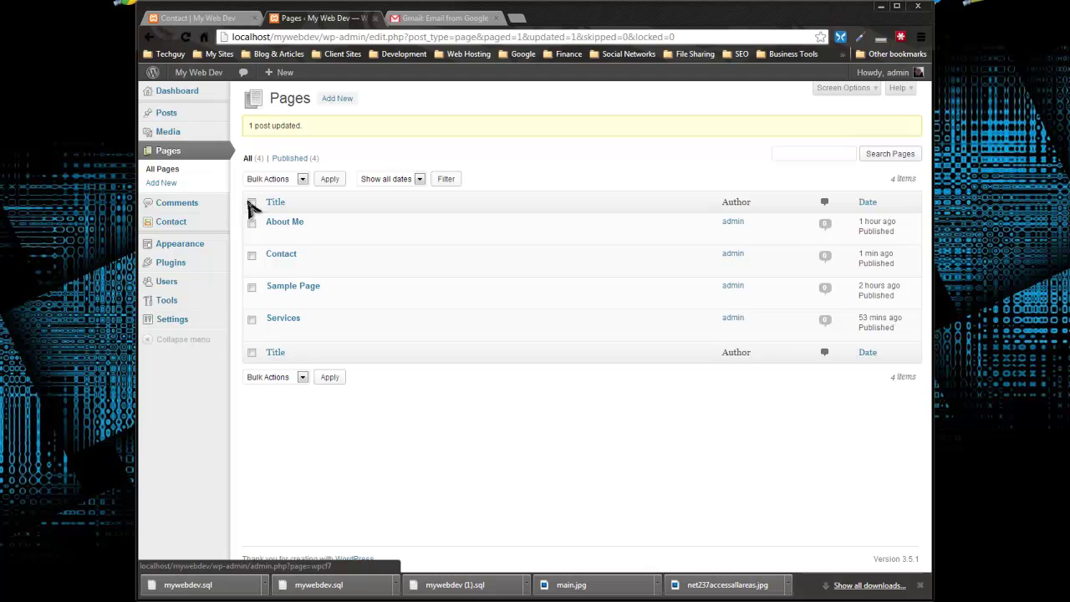
Step: Open Contact form 1 and add blank lines after the message field in the form code
{"action": "left_click", "coordinate": [171, 225]}
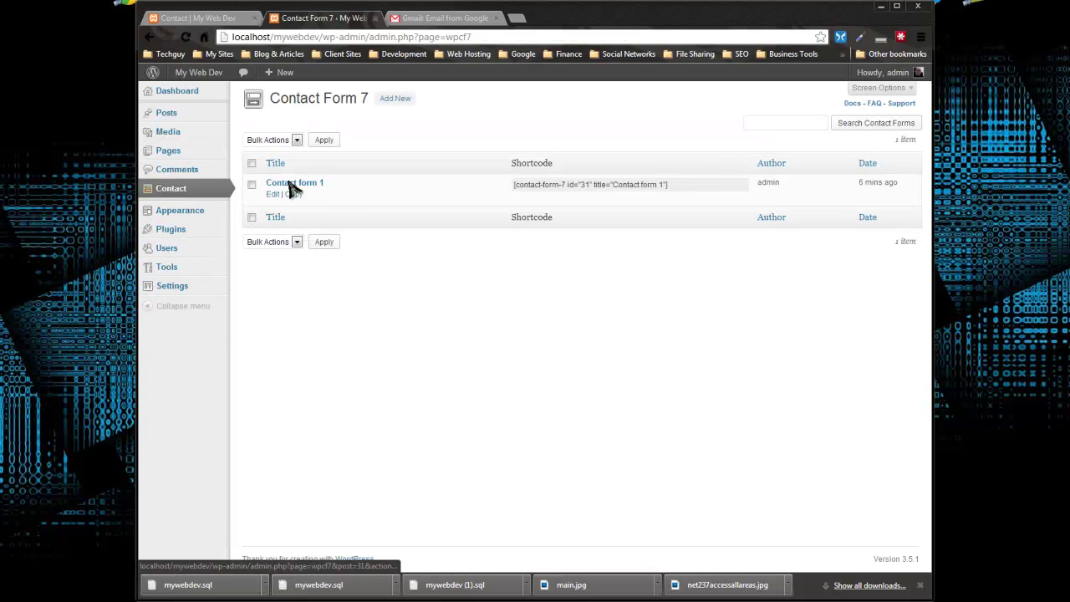
{"action": "left_click", "coordinate": [287, 183]}
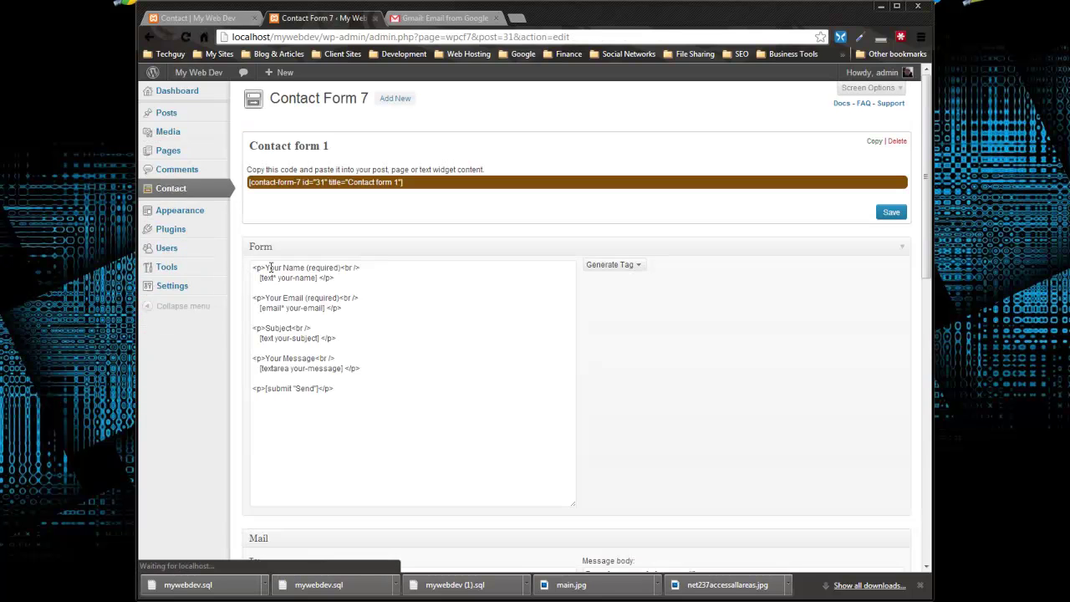
{"action": "left_click_drag", "start_coordinate": [383, 367], "coordinate": [392, 361]}
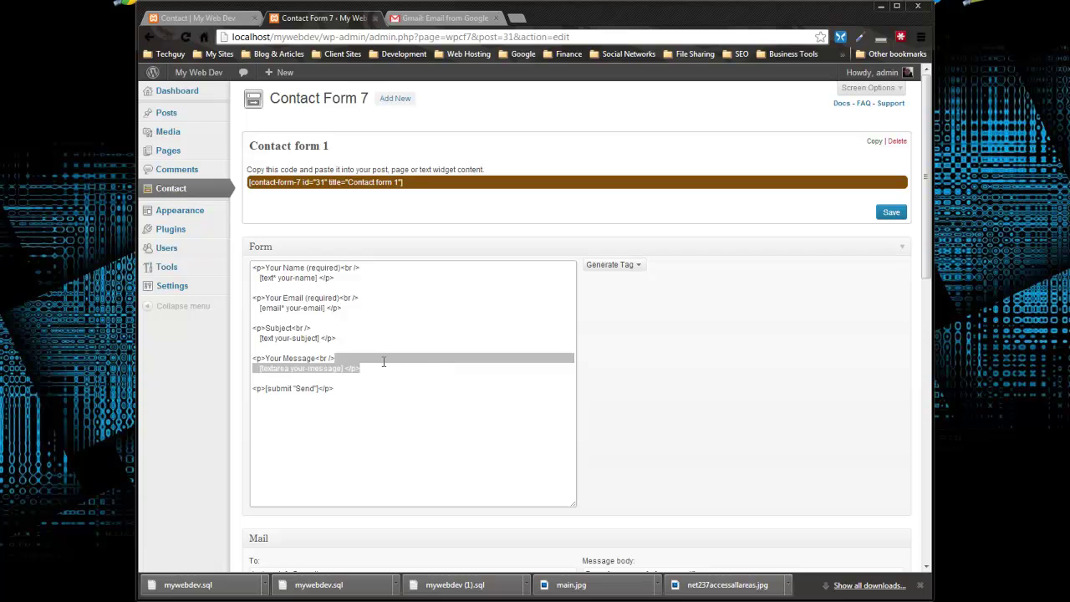
{"action": "left_click", "coordinate": [384, 361]}
{"action": "key", "text": "Return"}
{"action": "key", "text": "Return"}
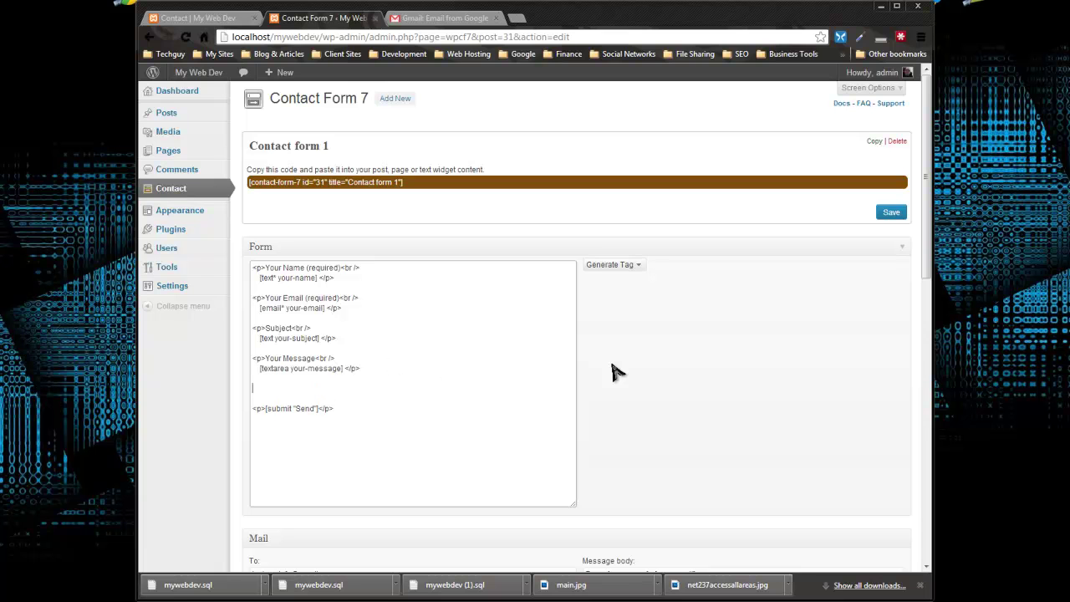
Step: Start a CAPTCHA tag and open the required Really Simple CAPTCHA plugin's page in a new tab
{"action": "left_click", "coordinate": [629, 265]}
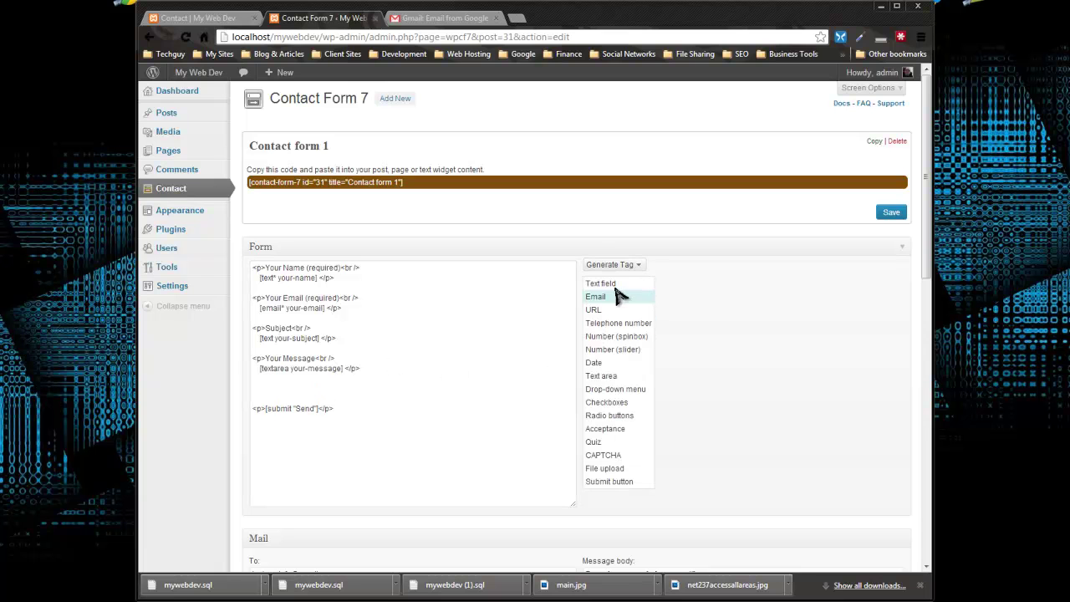
{"action": "left_click", "coordinate": [604, 455]}
{"action": "scroll", "coordinate": [668, 335], "scroll_direction": "down", "scroll_amount": 3}
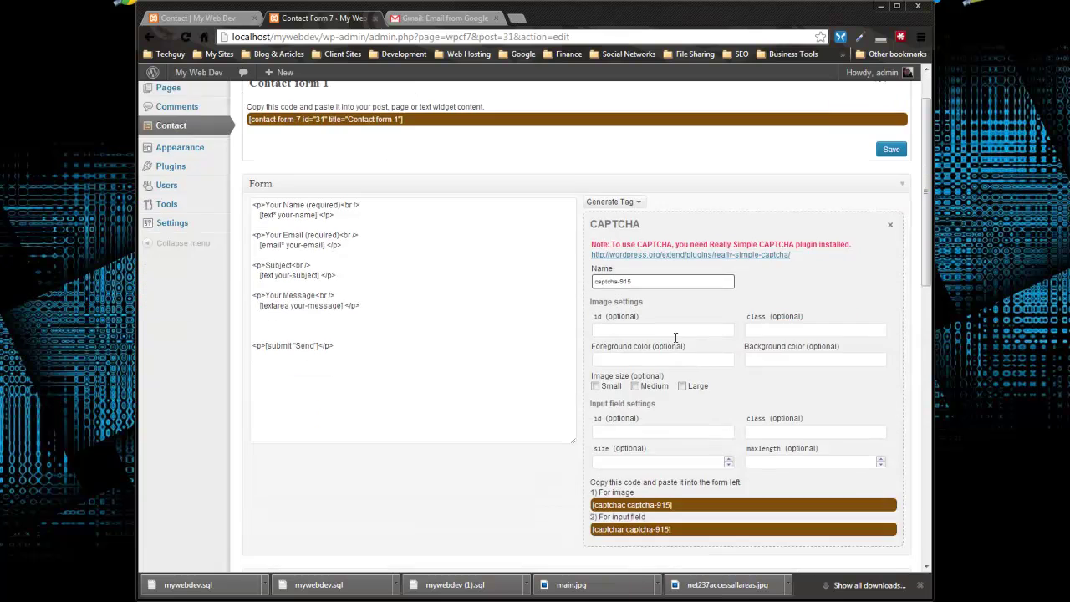
{"action": "scroll", "coordinate": [668, 330], "scroll_direction": "up", "scroll_amount": 2}
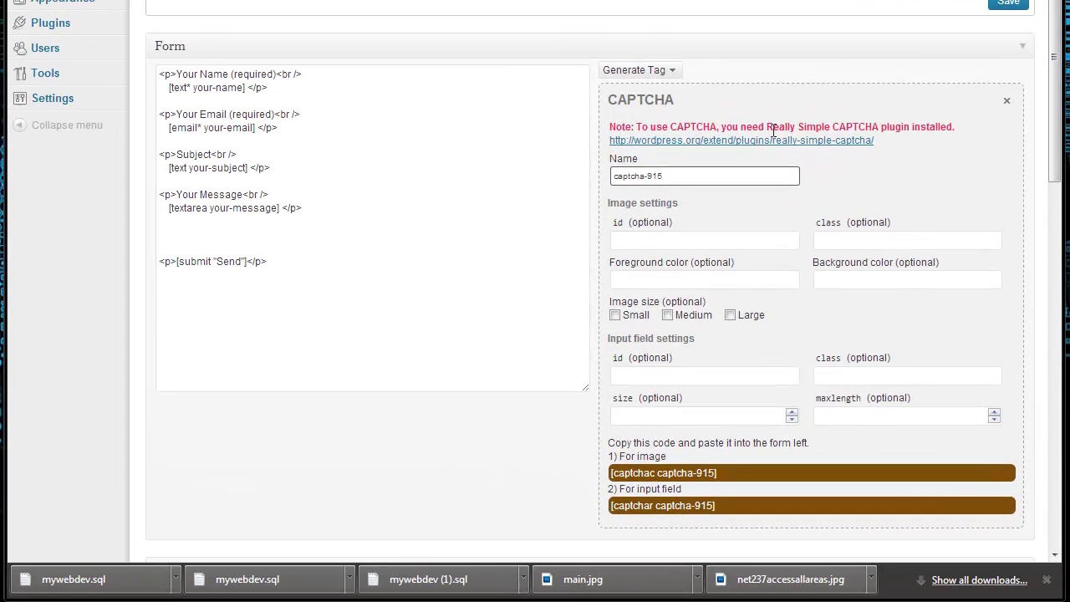
{"action": "left_click_drag", "start_coordinate": [767, 130], "coordinate": [953, 126]}
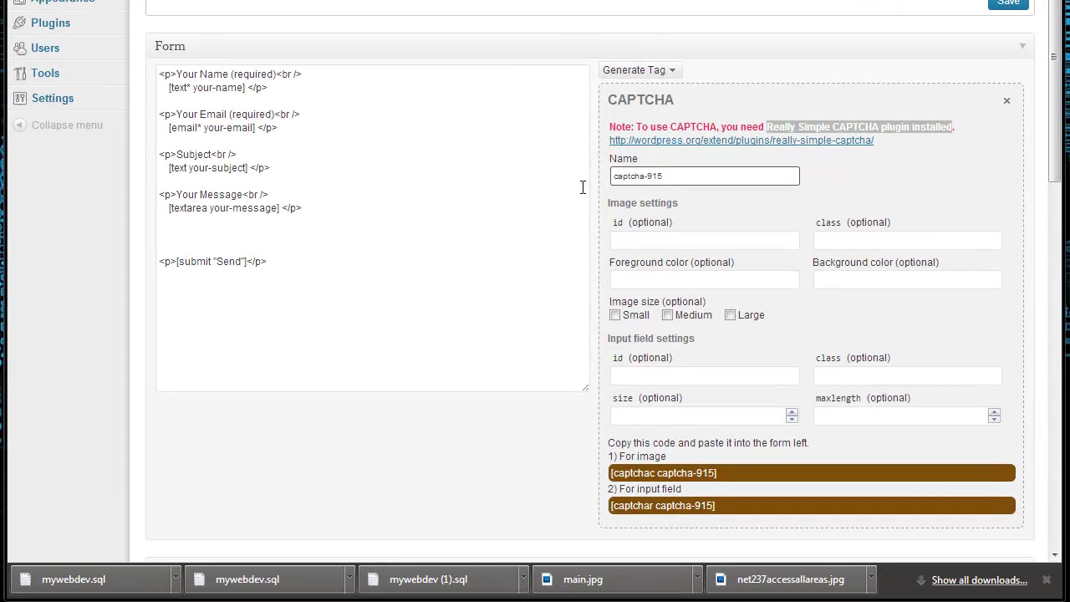
{"action": "right_click", "coordinate": [679, 142]}
{"action": "left_click", "coordinate": [700, 167]}
{"action": "left_click", "coordinate": [741, 140]}
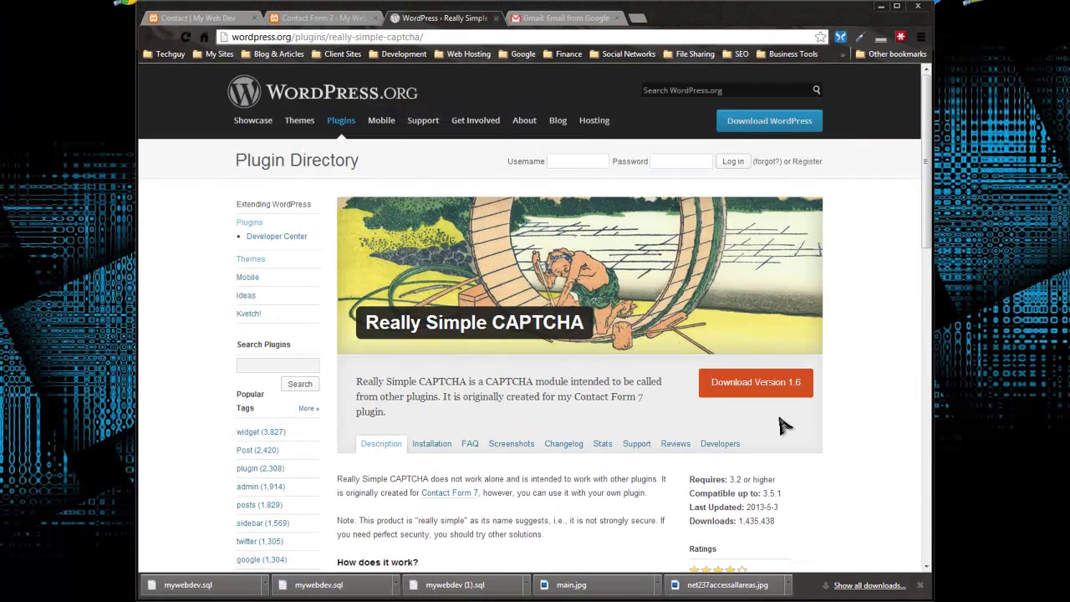
Step: Review the Really Simple CAPTCHA 1.6 plugin page, then go back to the Contact form 1 editor
{"action": "mouse_move", "coordinate": [419, 132]}
{"action": "left_click", "coordinate": [305, 17]}
{"action": "scroll", "coordinate": [250, 238], "scroll_direction": "up", "scroll_amount": 2}
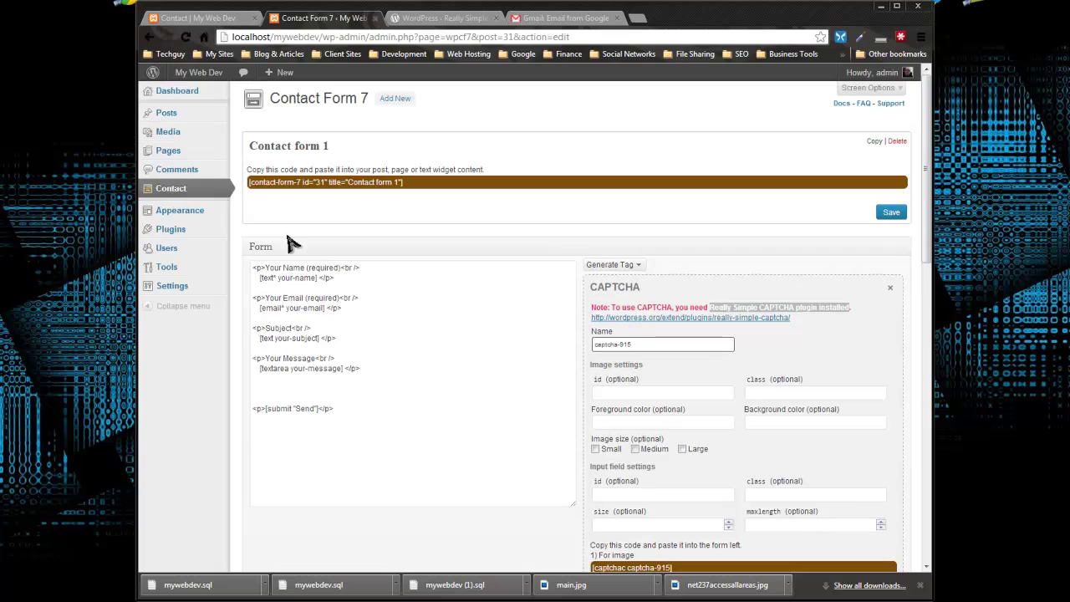
Step: Open Plugins > Add New in a new tab and search the installer for 'really simple'
{"action": "right_click", "coordinate": [171, 233]}
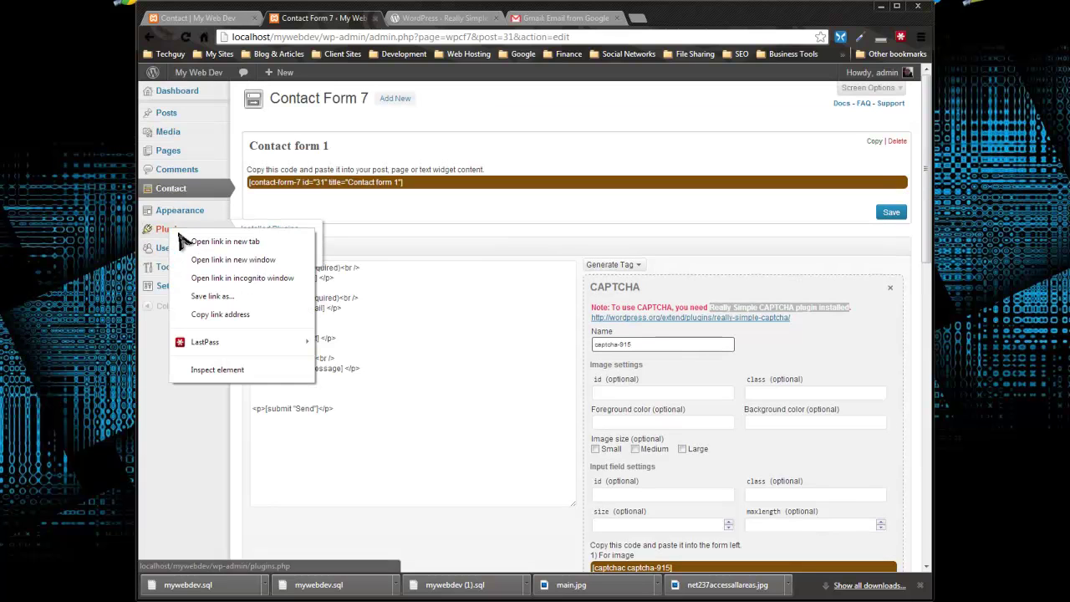
{"action": "left_click", "coordinate": [210, 241]}
{"action": "left_click", "coordinate": [573, 20]}
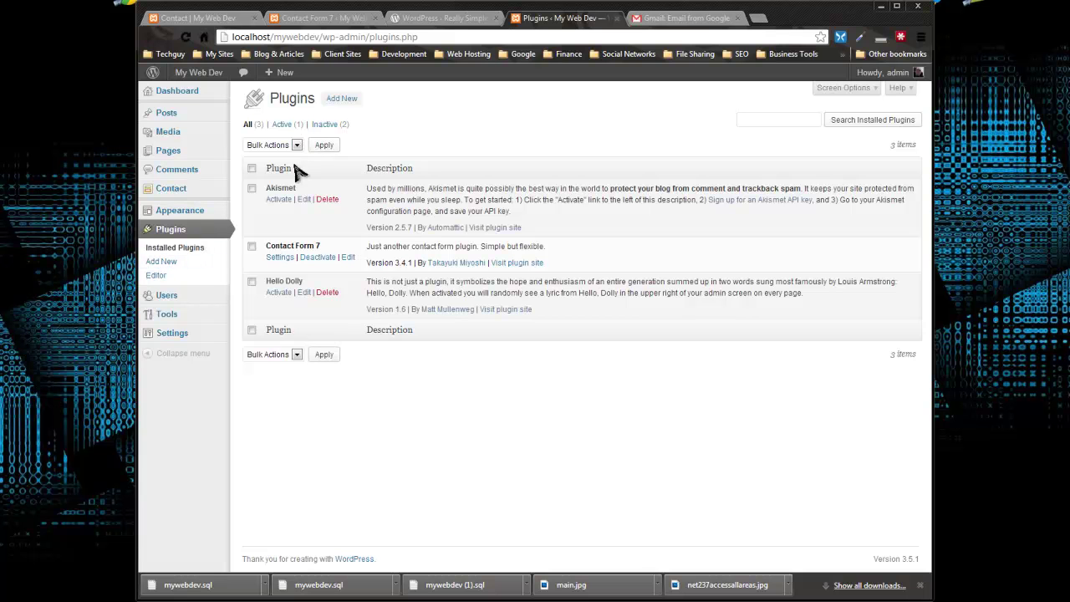
{"action": "left_click", "coordinate": [329, 101]}
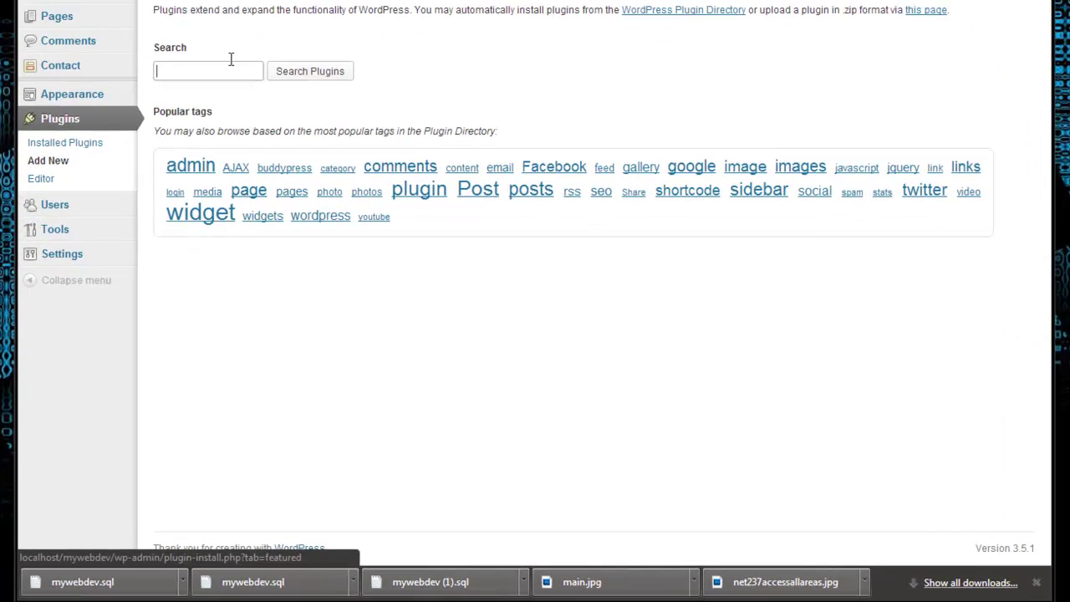
{"action": "left_click", "coordinate": [287, 193]}
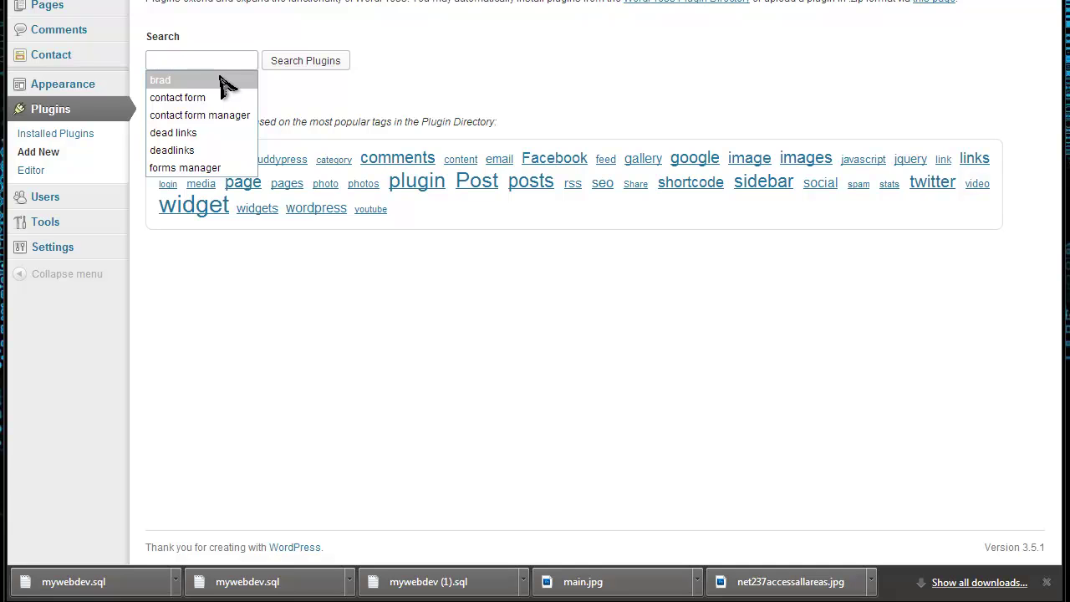
{"action": "type", "text": "really simple"}
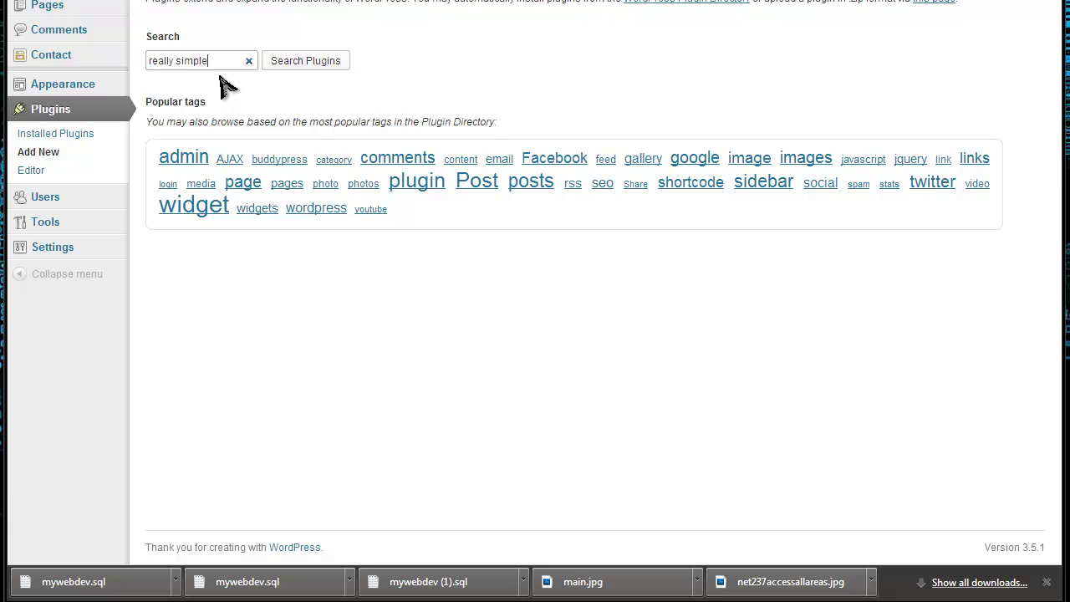
{"action": "left_click", "coordinate": [333, 58]}
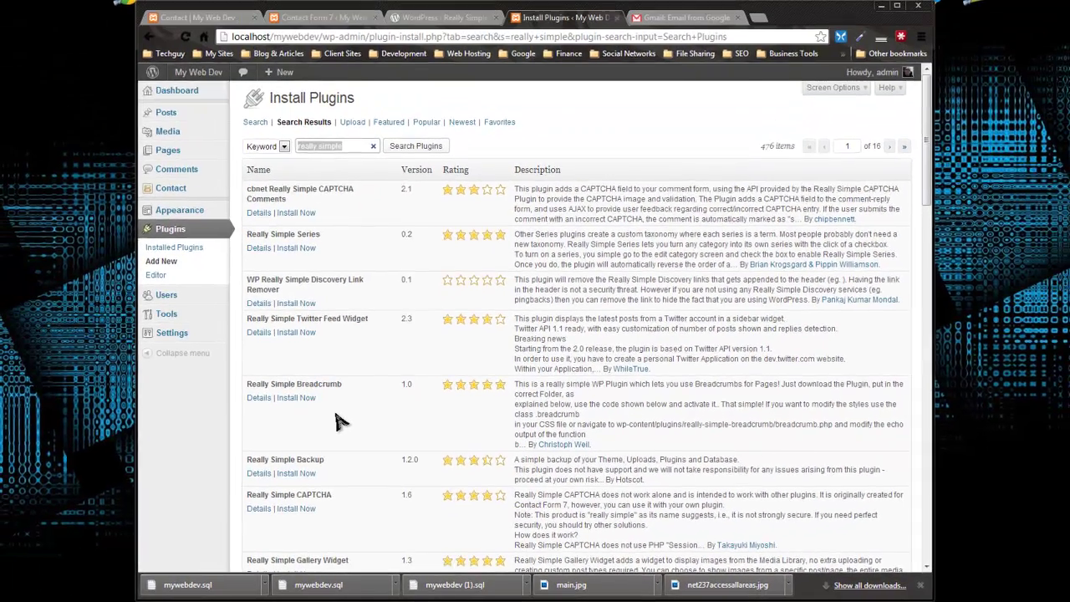
Step: Install Really Simple CAPTCHA 1.6 from the search results, confirm, and activate it
{"action": "scroll", "coordinate": [308, 540], "scroll_direction": "down", "scroll_amount": 3}
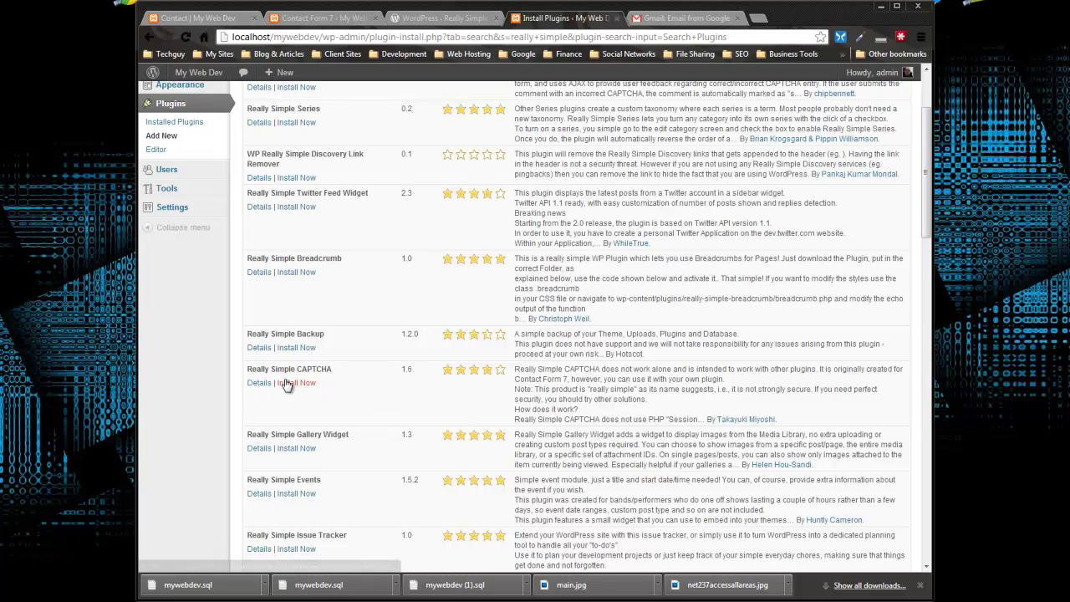
{"action": "left_click", "coordinate": [285, 383]}
{"action": "left_click", "coordinate": [560, 322]}
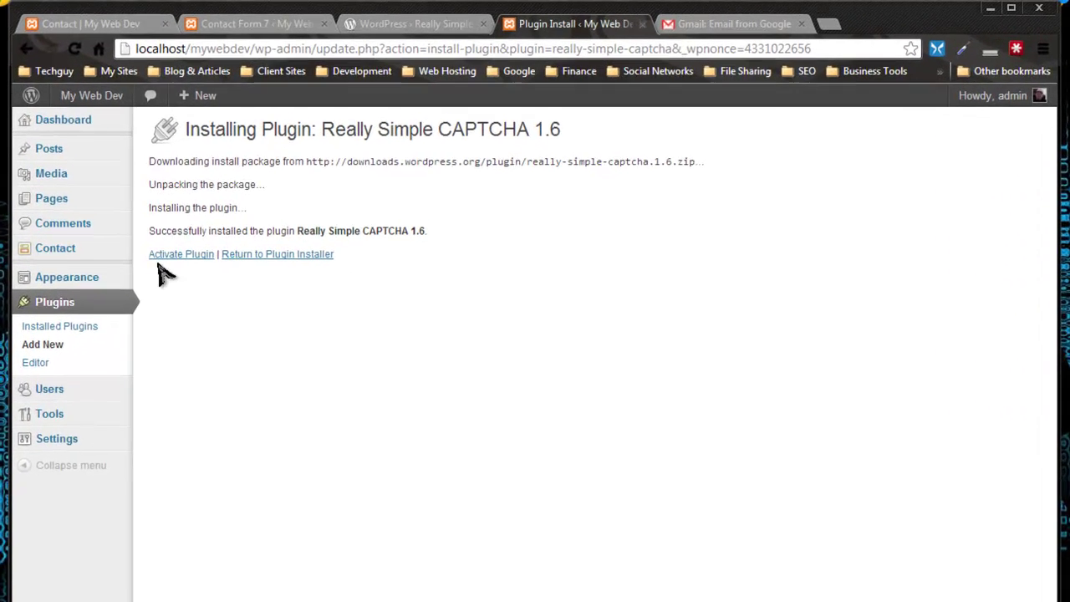
{"action": "left_click", "coordinate": [166, 258]}
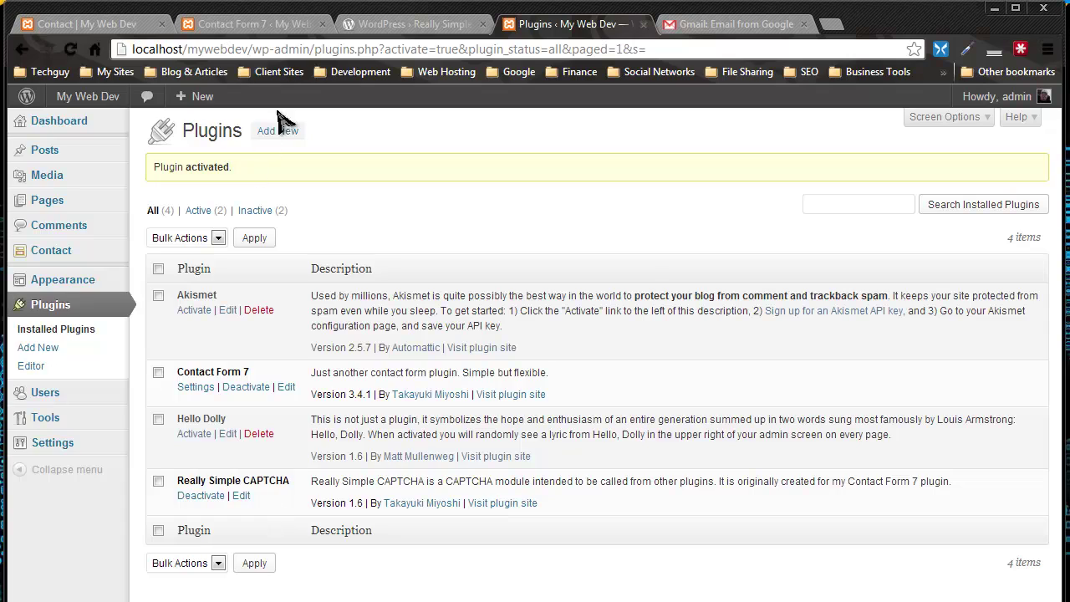
Step: Reload the Contact form 1 editor and add blank lines before the submit line
{"action": "left_click", "coordinate": [410, 24]}
{"action": "left_click", "coordinate": [267, 24]}
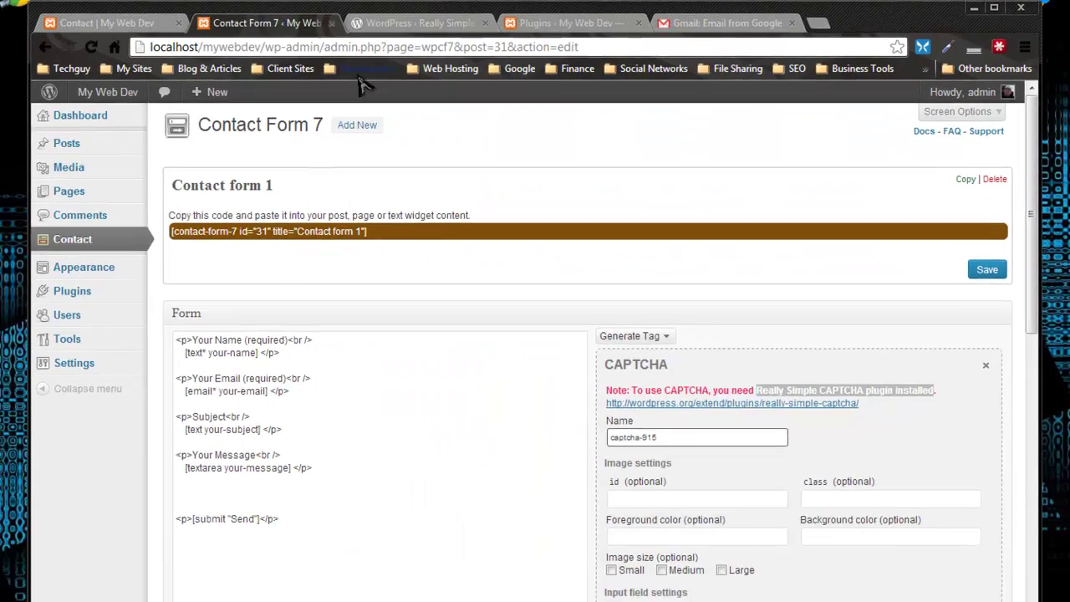
{"action": "scroll", "coordinate": [390, 410], "scroll_direction": "down", "scroll_amount": 3}
{"action": "scroll", "coordinate": [390, 411], "scroll_direction": "up", "scroll_amount": 3}
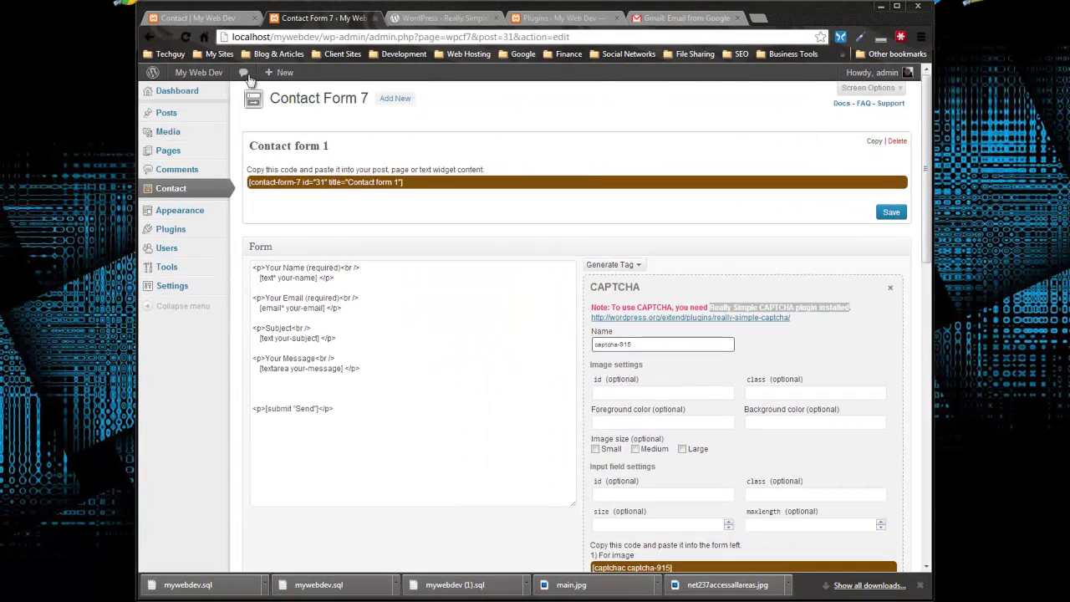
{"action": "left_click", "coordinate": [186, 37]}
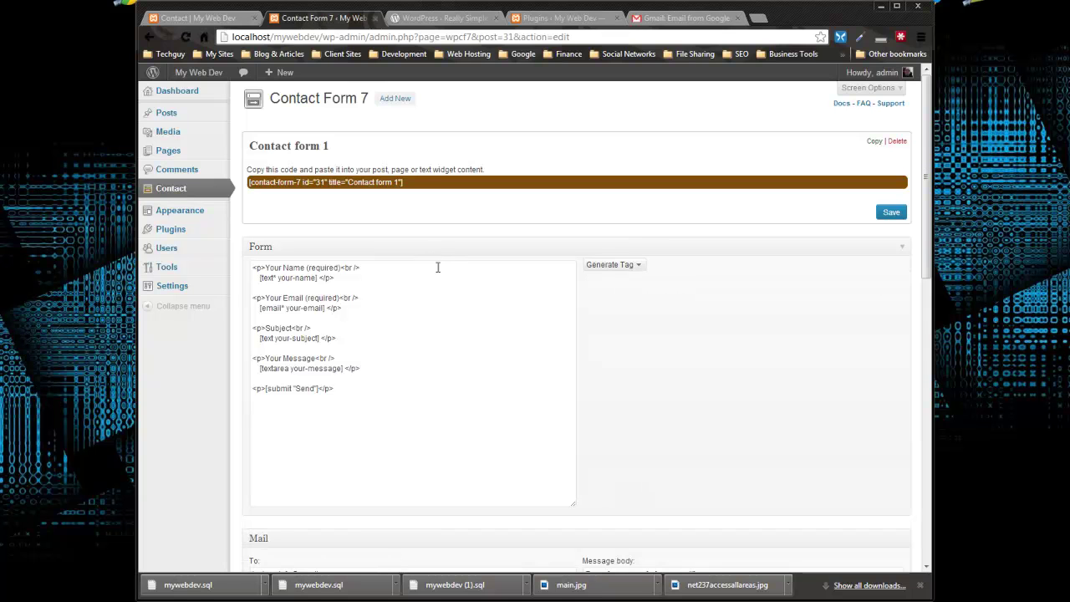
{"action": "left_click", "coordinate": [384, 372]}
{"action": "key", "text": "Return"}
{"action": "key", "text": "Return"}
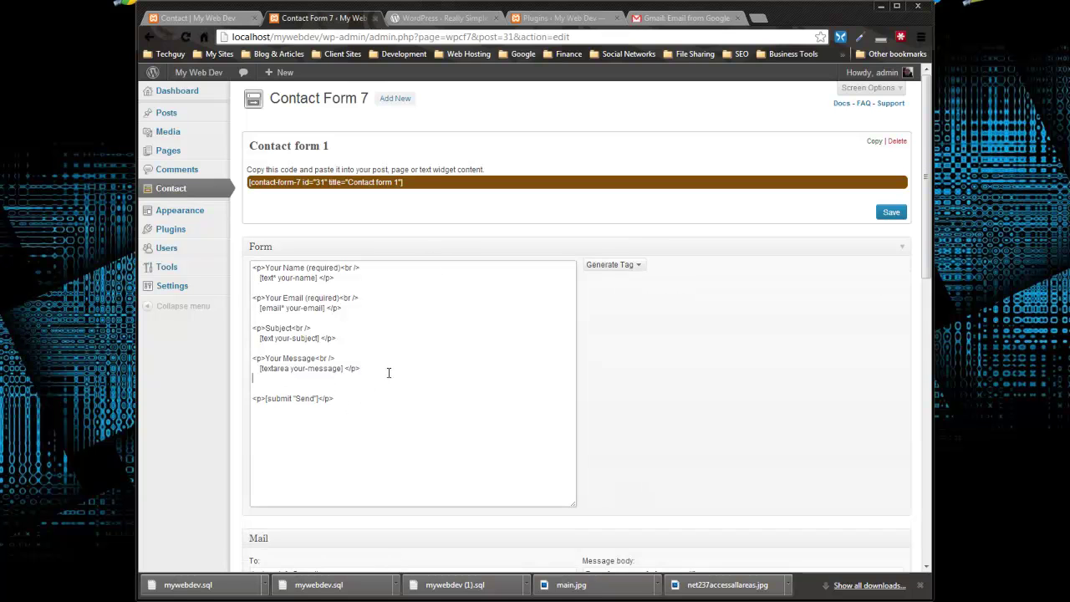
Step: Generate CAPTCHA tags [captchac captcha-863] and [captchar captcha-863] without the missing-plugin warning
{"action": "left_click", "coordinate": [635, 264]}
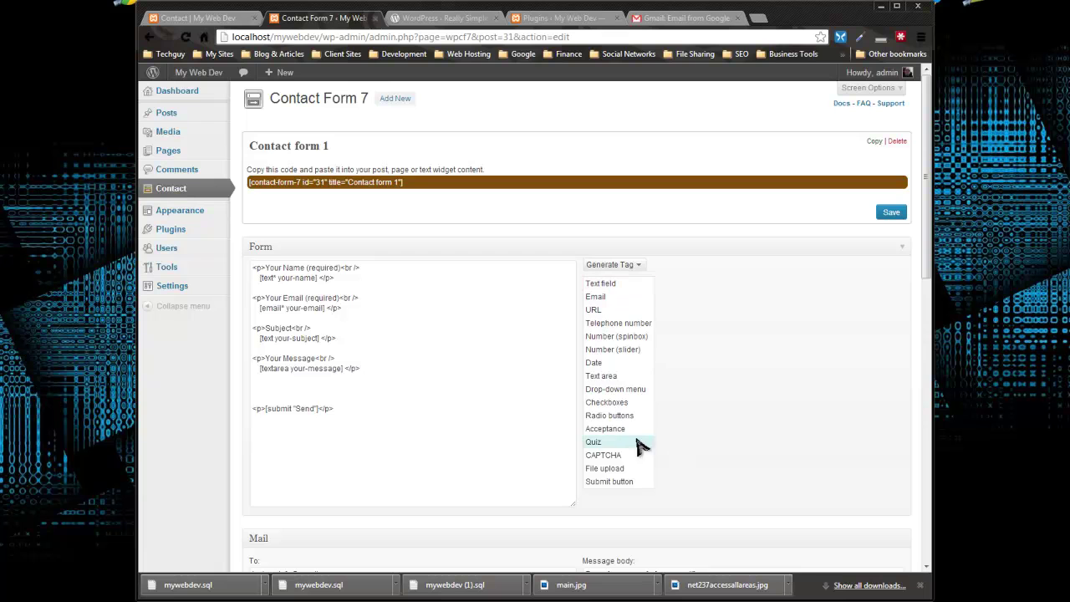
{"action": "left_click", "coordinate": [609, 456]}
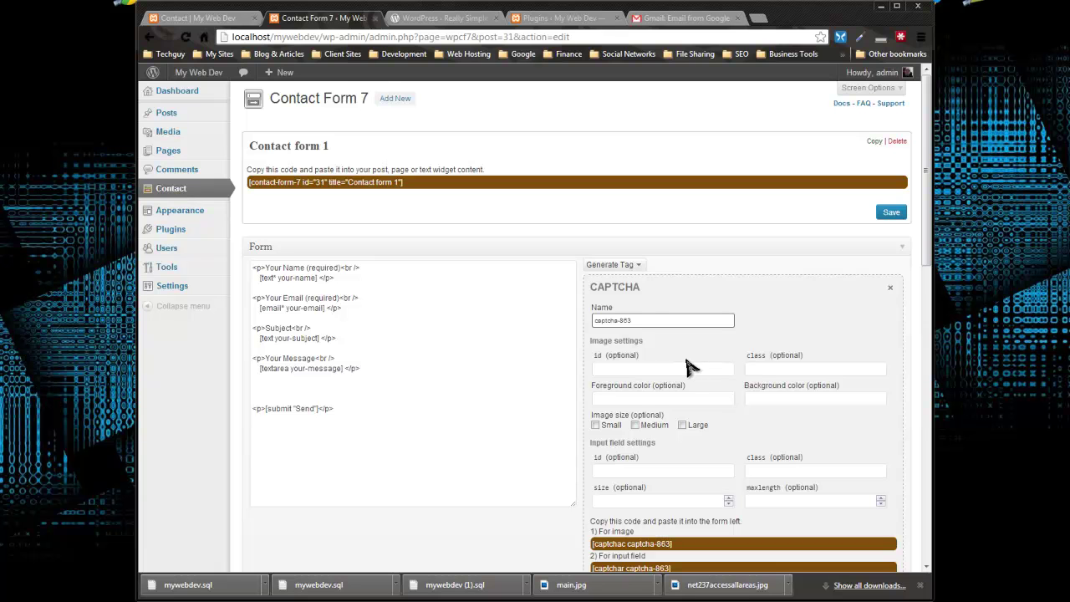
{"action": "scroll", "coordinate": [529, 286], "scroll_direction": "down", "scroll_amount": 2}
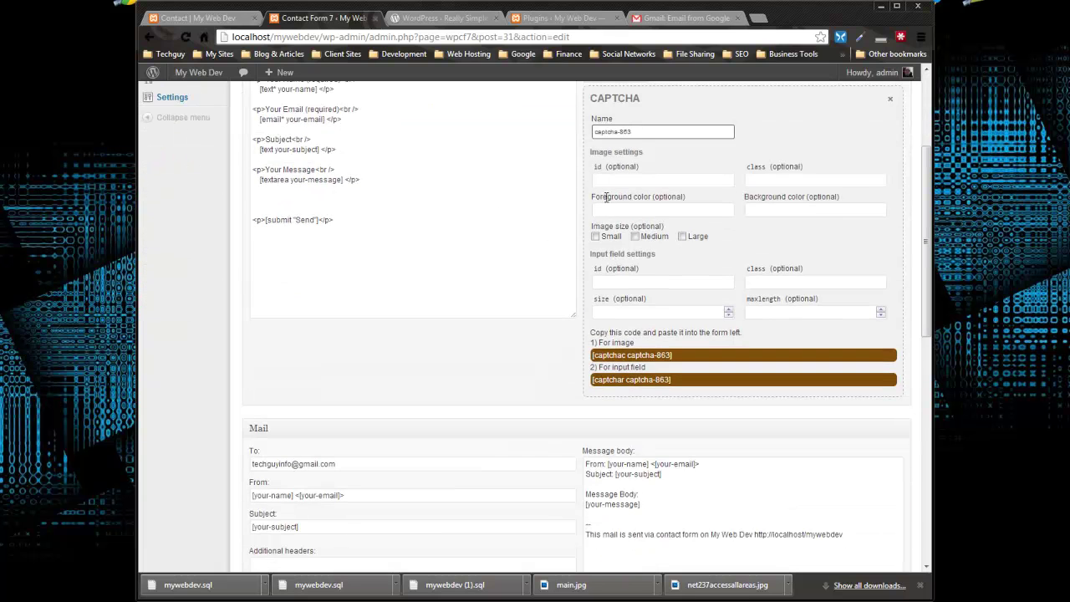
{"action": "scroll", "coordinate": [606, 197], "scroll_direction": "up", "scroll_amount": 1}
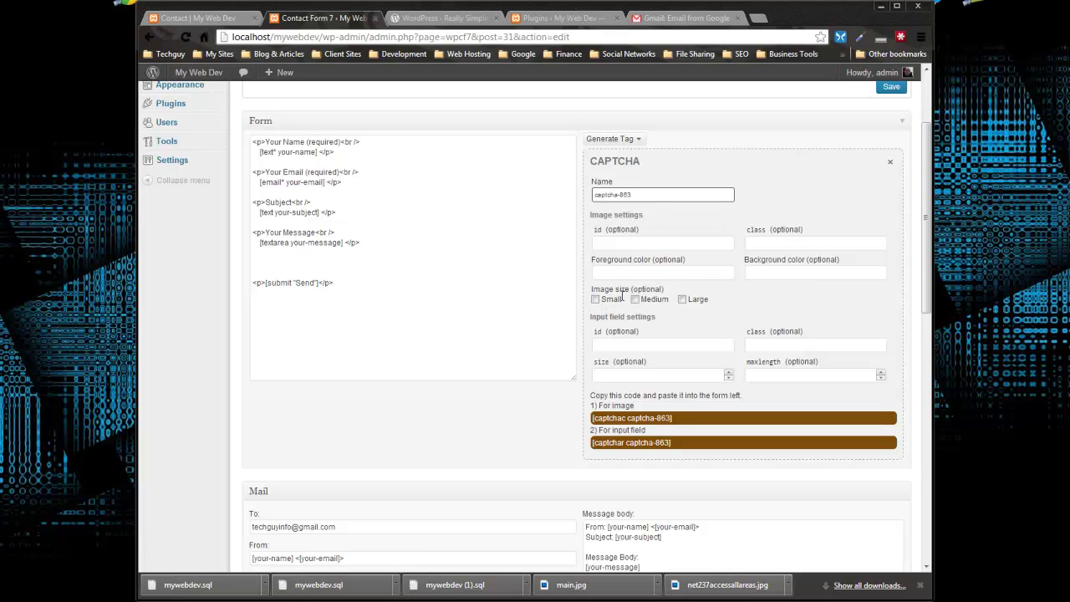
{"action": "scroll", "coordinate": [757, 338], "scroll_direction": "down", "scroll_amount": 1}
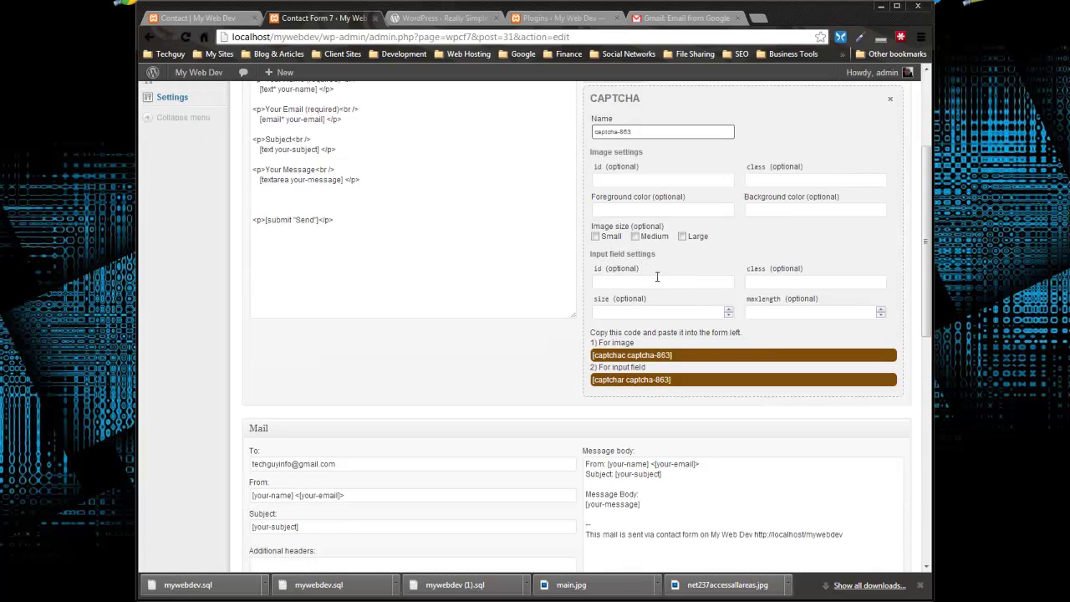
{"action": "scroll", "coordinate": [599, 248], "scroll_direction": "down", "scroll_amount": 1}
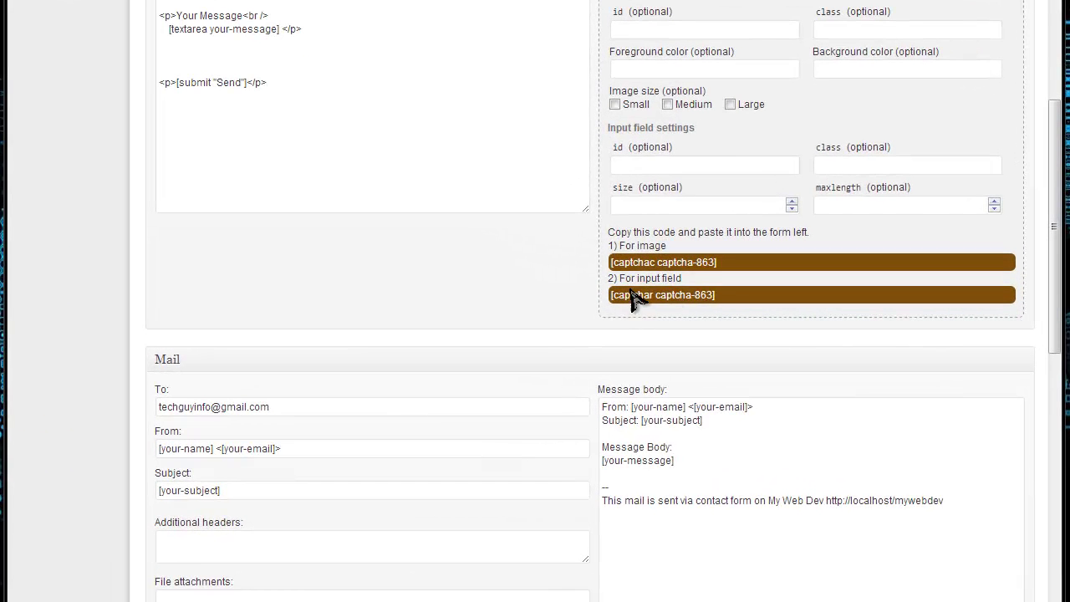
Step: Copy the [captchac captcha-863] image tag into the empty line of the form template
{"action": "left_click", "coordinate": [717, 262]}
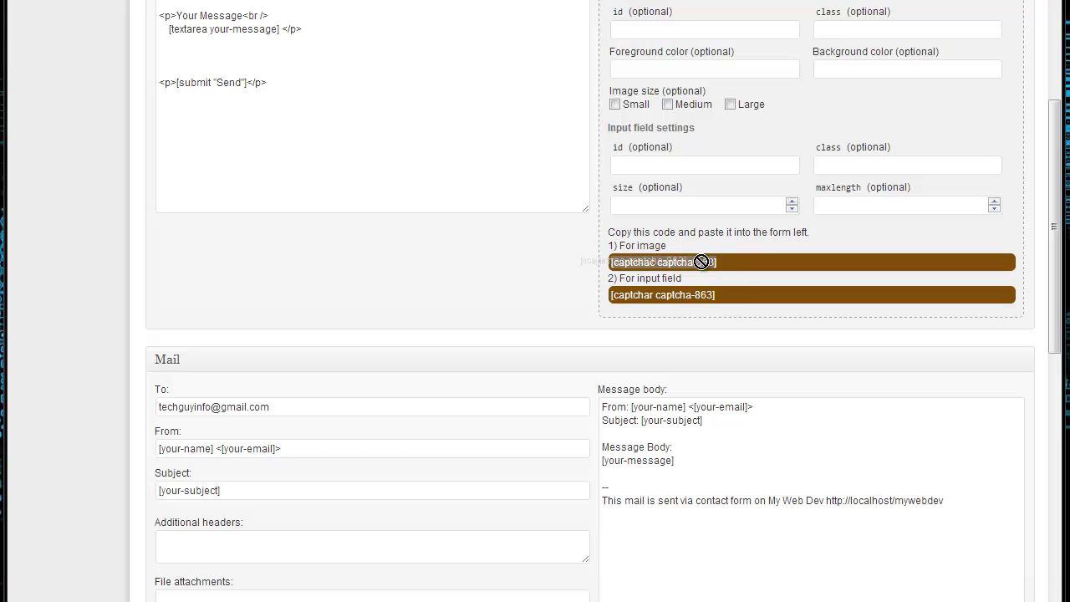
{"action": "right_click", "coordinate": [693, 261]}
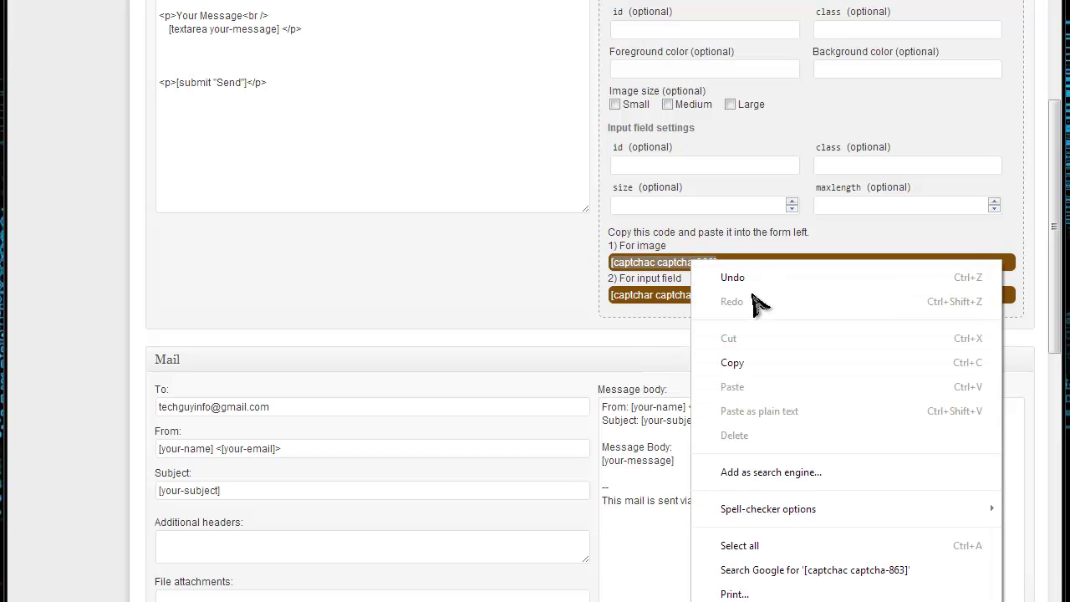
{"action": "left_click", "coordinate": [733, 365]}
{"action": "left_click", "coordinate": [201, 54]}
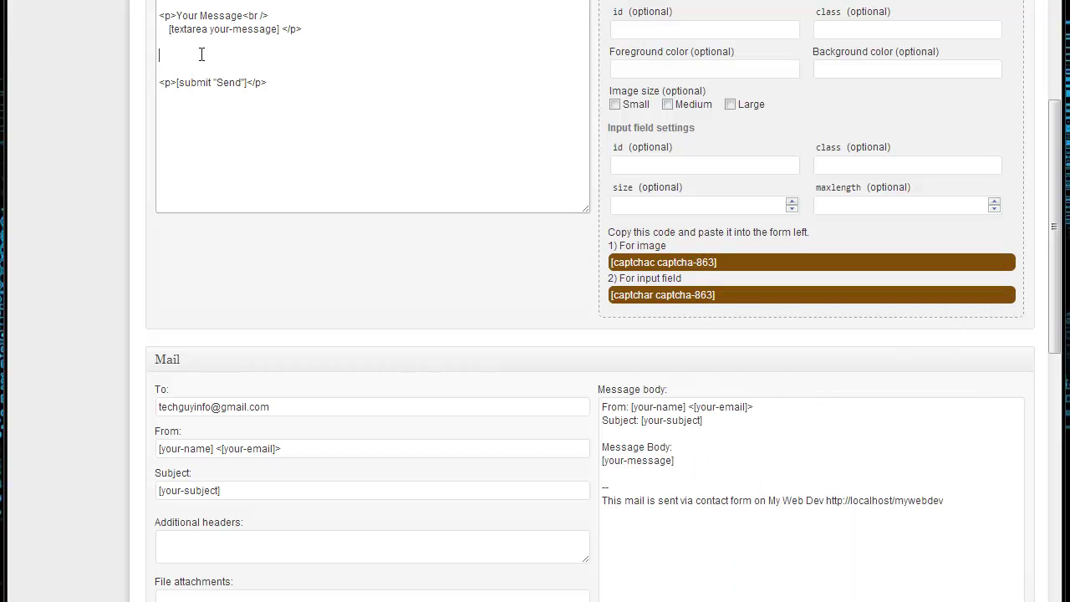
{"action": "key", "text": "ctrl+v"}
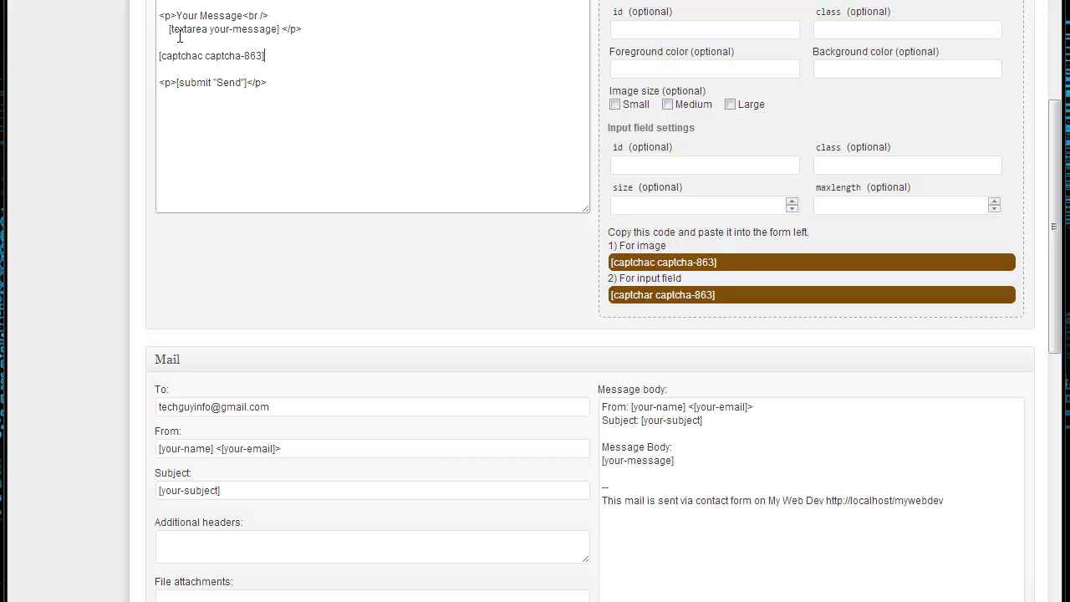
Step: Add the [captchar captcha-863] answer-field tag on a new line below the image tag
{"action": "left_click", "coordinate": [736, 299]}
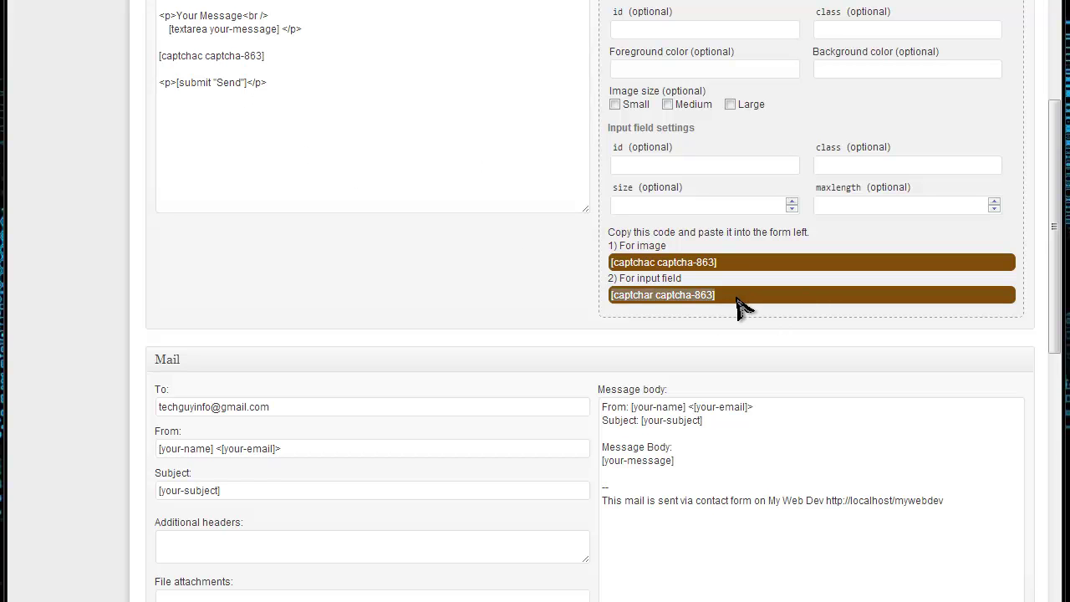
{"action": "left_click_drag", "start_coordinate": [724, 299], "coordinate": [631, 294]}
{"action": "right_click", "coordinate": [650, 299]}
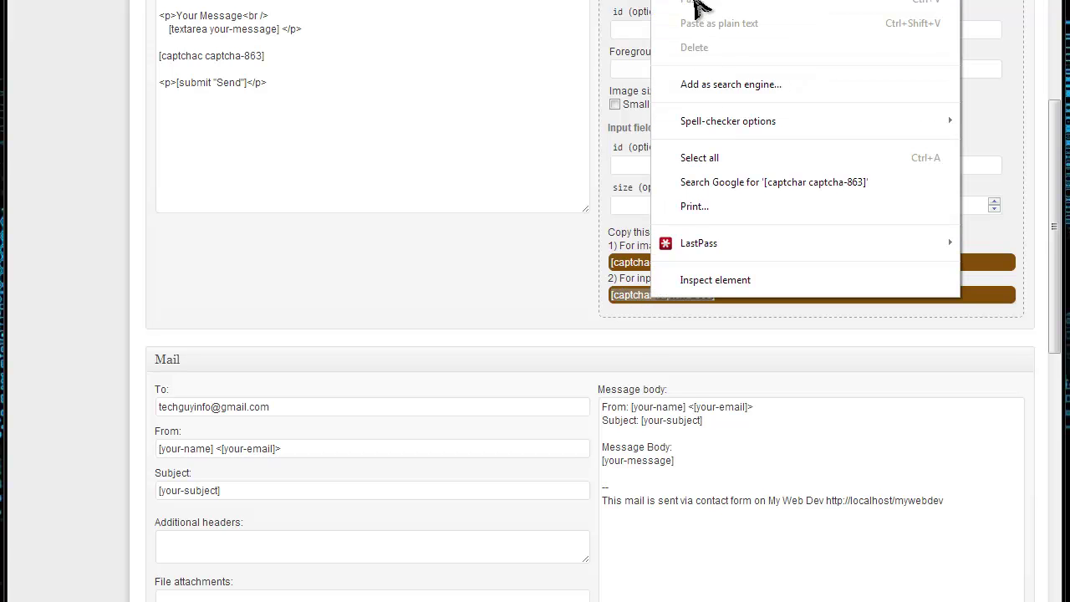
{"action": "left_click", "coordinate": [694, 2]}
{"action": "left_click", "coordinate": [285, 53]}
{"action": "key", "text": "Return"}
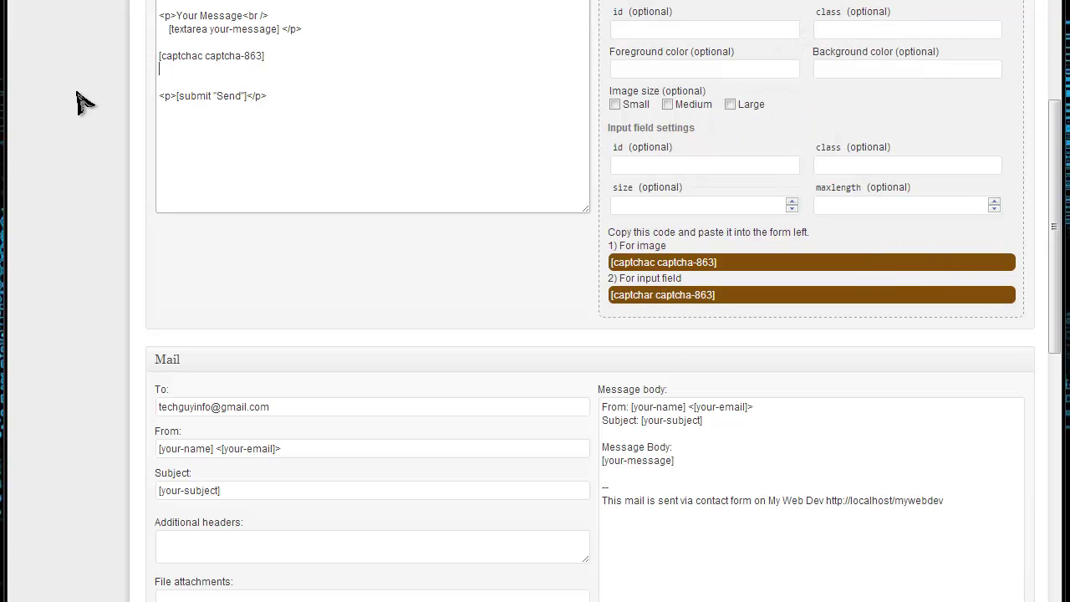
{"action": "key", "text": "ctrl+v"}
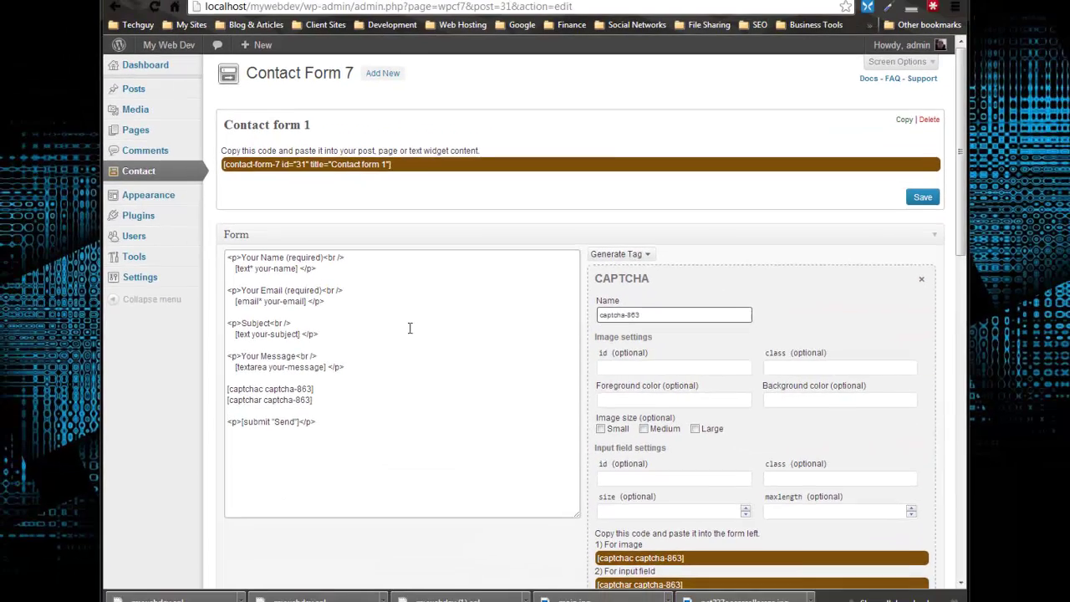
Step: Save Contact form 1 and reload the live Contact page
{"action": "scroll", "coordinate": [400, 343], "scroll_direction": "down", "scroll_amount": 3}
{"action": "scroll", "coordinate": [430, 401], "scroll_direction": "up", "scroll_amount": 3}
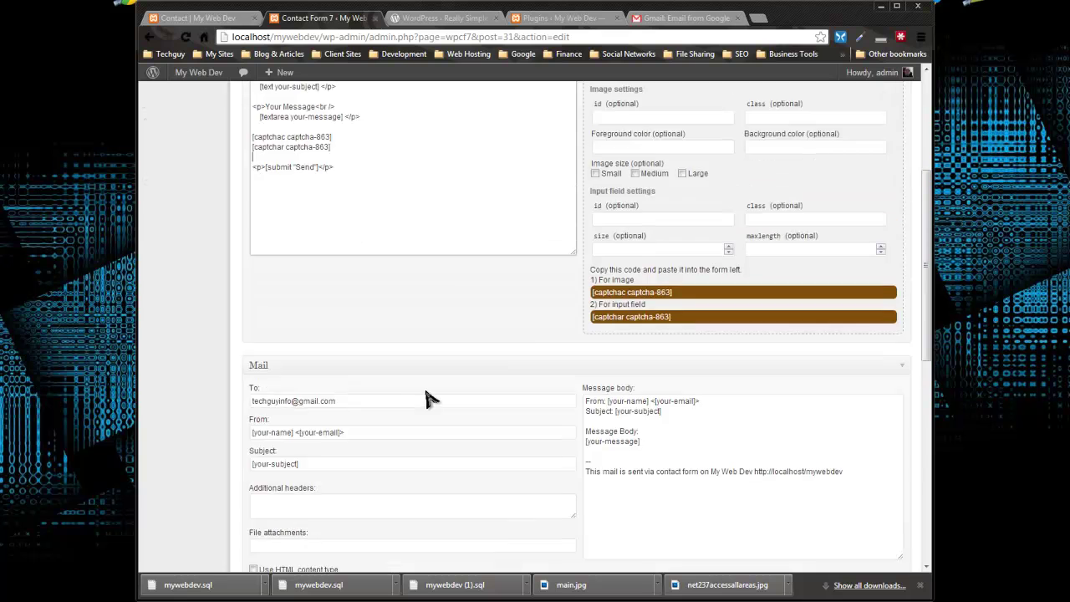
{"action": "left_click", "coordinate": [891, 211]}
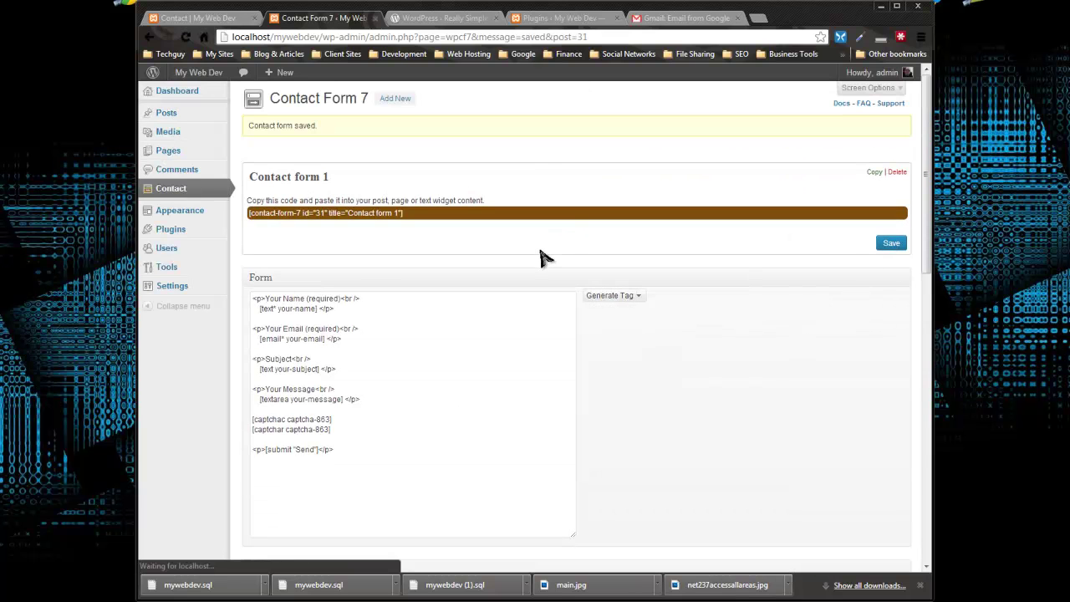
{"action": "left_click", "coordinate": [201, 17]}
{"action": "left_click", "coordinate": [186, 37]}
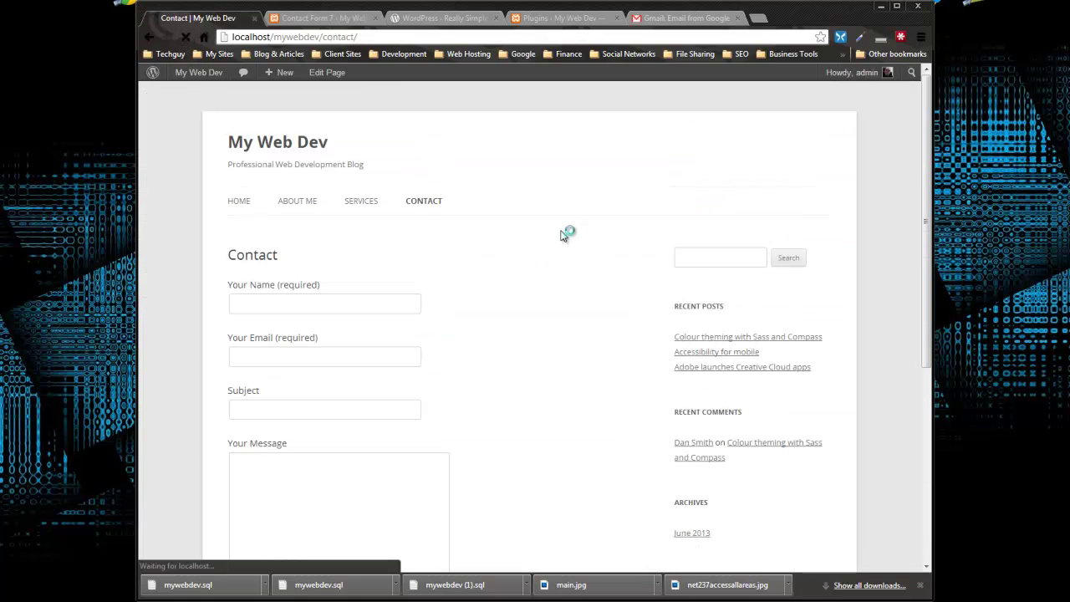
Step: Enter 'test' as Your Name and paste the same text into Your Email
{"action": "scroll", "coordinate": [560, 241], "scroll_direction": "down", "scroll_amount": 3}
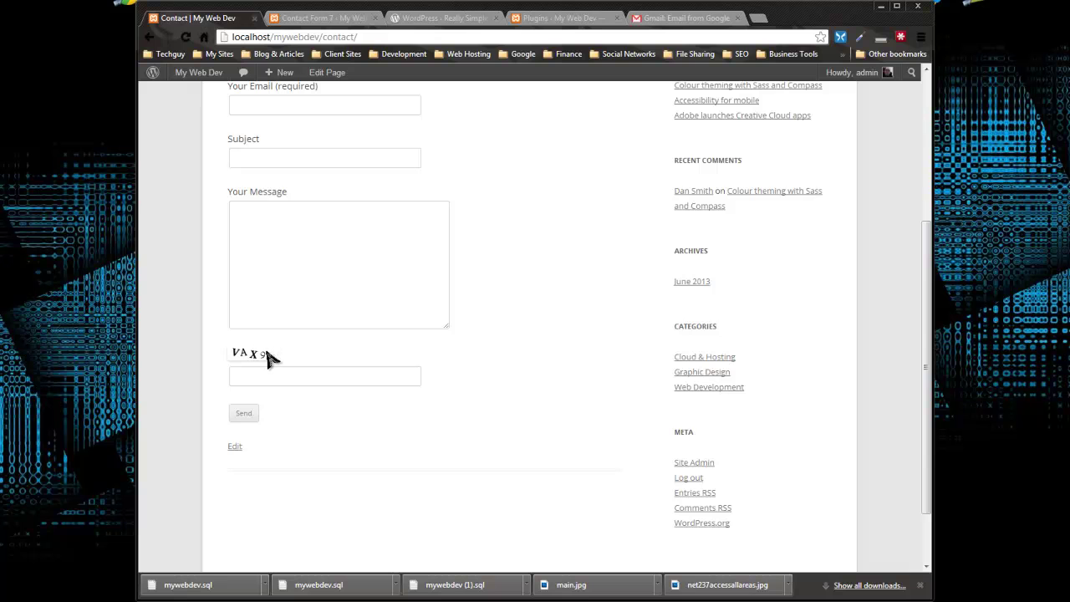
{"action": "scroll", "coordinate": [310, 343], "scroll_direction": "up", "scroll_amount": 2}
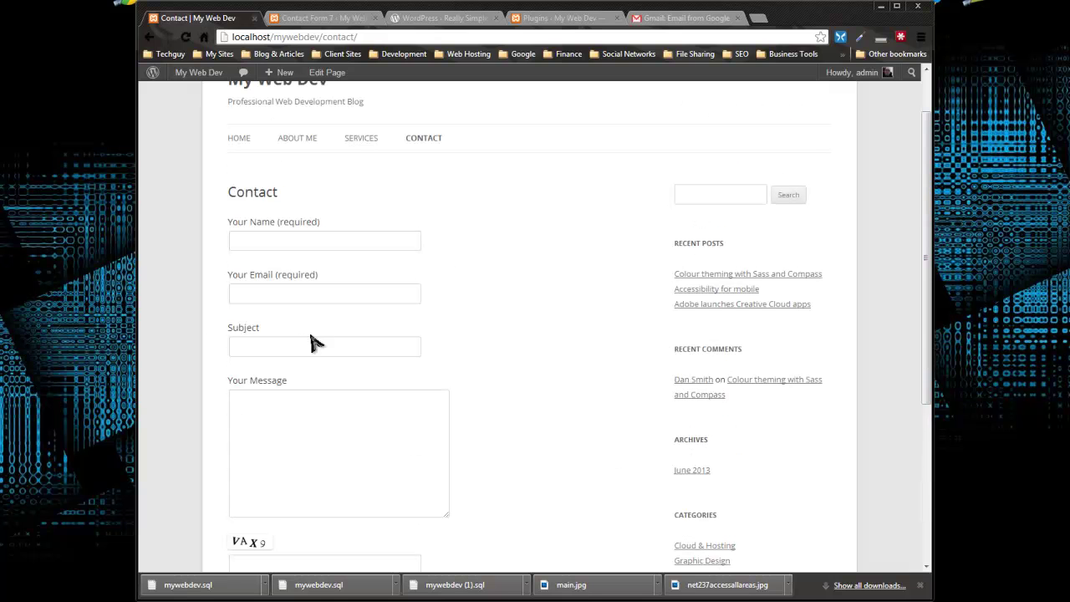
{"action": "left_click", "coordinate": [280, 239]}
{"action": "type", "text": "test"}
{"action": "left_click_drag", "start_coordinate": [296, 241], "coordinate": [219, 243]}
{"action": "key", "text": "ctrl+c"}
{"action": "left_click", "coordinate": [269, 292]}
{"action": "key", "text": "ctrl+v"}
Step: Fill Subject and Message with 'test' and try sending the form
{"action": "left_click", "coordinate": [275, 347]}
{"action": "key", "text": "ctrl+v"}
{"action": "left_click", "coordinate": [318, 426]}
{"action": "key", "text": "ctrl+v"}
{"action": "scroll", "coordinate": [335, 422], "scroll_direction": "down", "scroll_amount": 3}
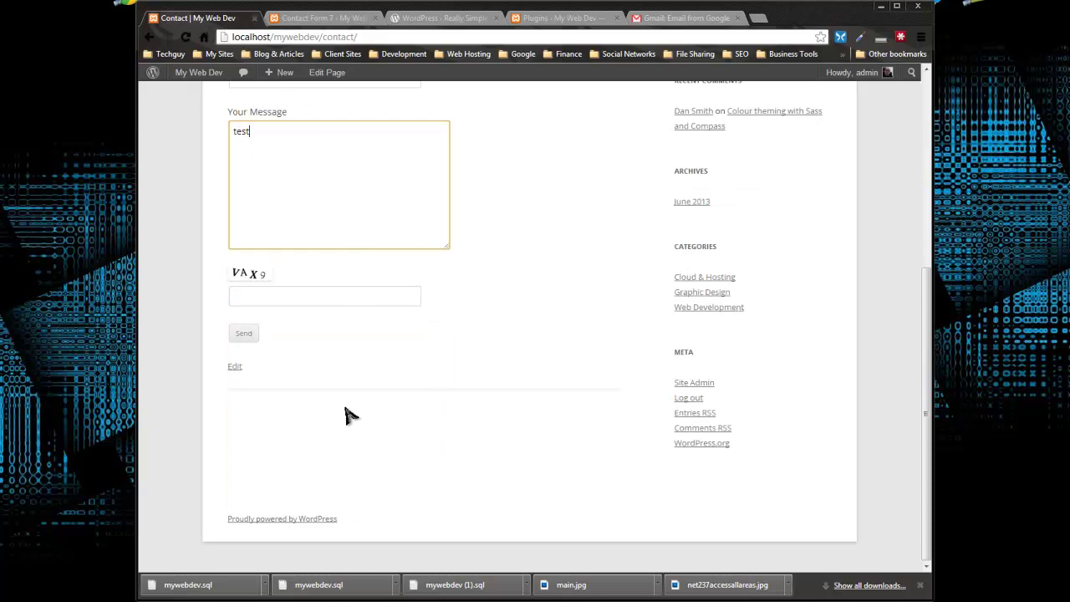
{"action": "left_click", "coordinate": [243, 334]}
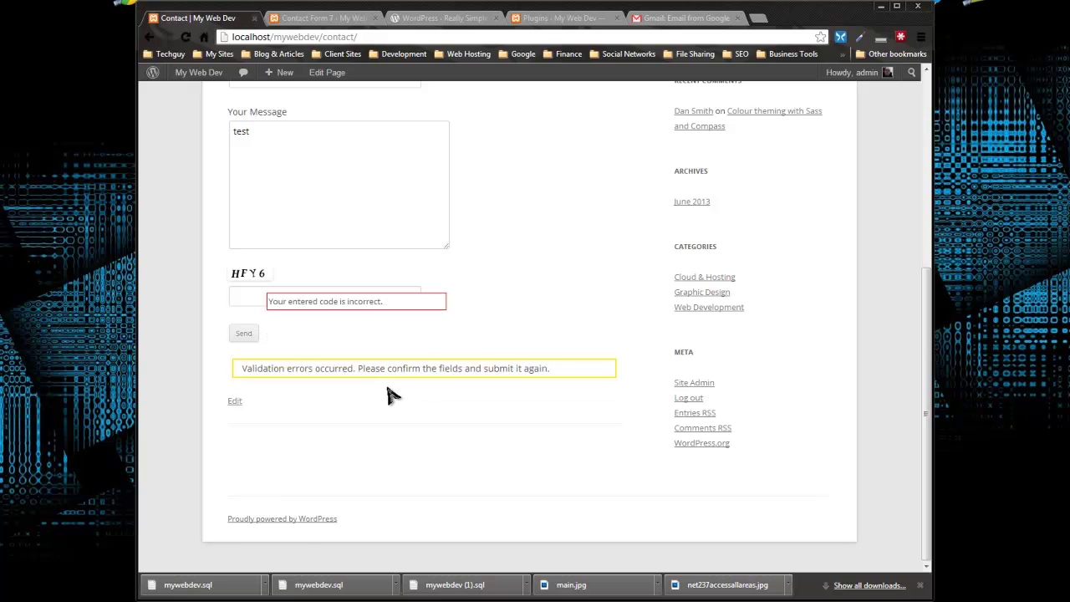
Step: Correct the invalid Your Email address, enter 'test' as the CAPTCHA answer, and resubmit
{"action": "left_click", "coordinate": [251, 290]}
{"action": "scroll", "coordinate": [465, 290], "scroll_direction": "up", "scroll_amount": 2}
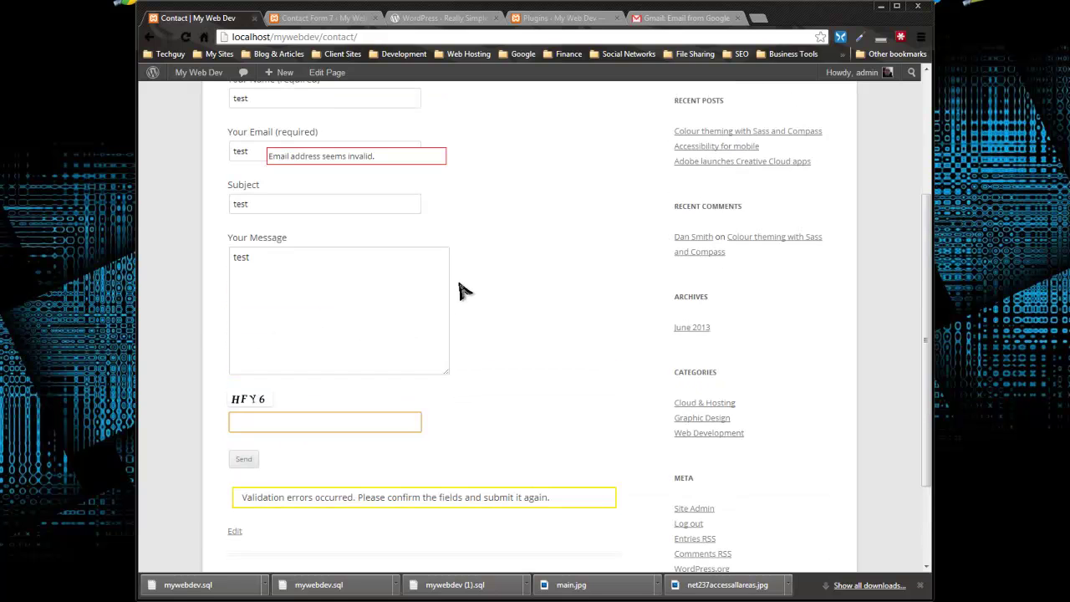
{"action": "left_click", "coordinate": [253, 154]}
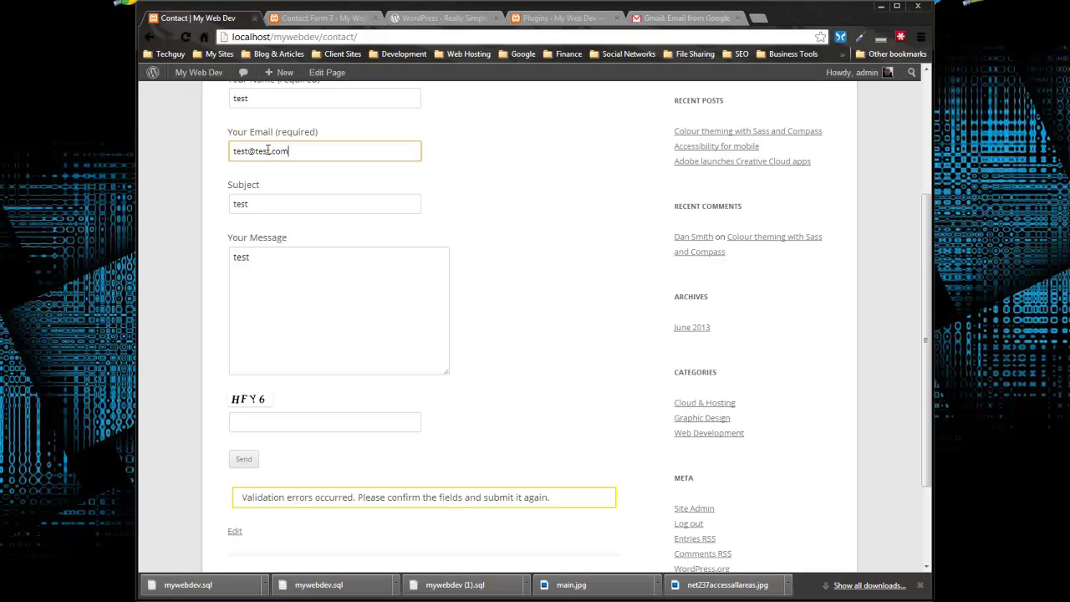
{"action": "left_click", "coordinate": [308, 339]}
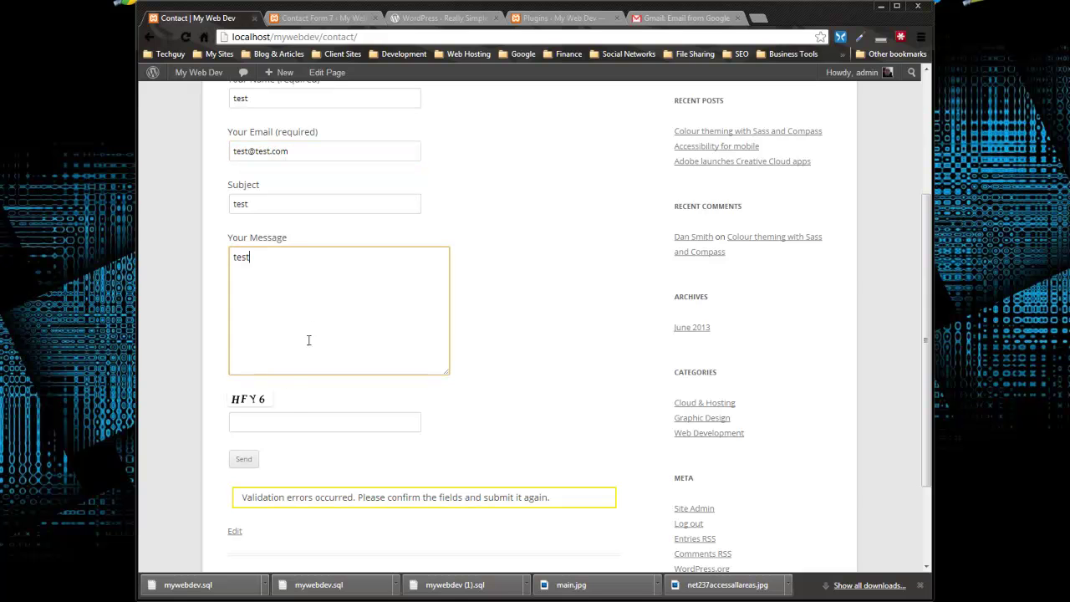
{"action": "left_click", "coordinate": [255, 427]}
{"action": "type", "text": "test"}
{"action": "scroll", "coordinate": [251, 356], "scroll_direction": "down", "scroll_amount": 3}
{"action": "left_click", "coordinate": [242, 336]}
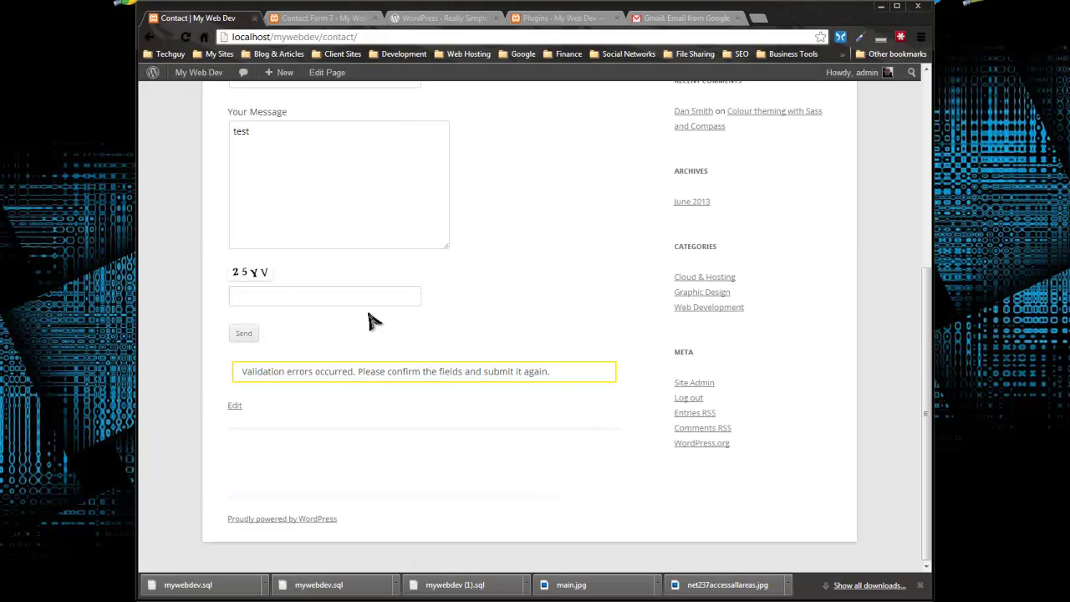
Step: Enter the CAPTCHA code shown in the image and send the message successfully
{"action": "scroll", "coordinate": [255, 276], "scroll_direction": "up", "scroll_amount": 5}
{"action": "scroll", "coordinate": [255, 280], "scroll_direction": "down", "scroll_amount": 3}
{"action": "left_click", "coordinate": [270, 437]}
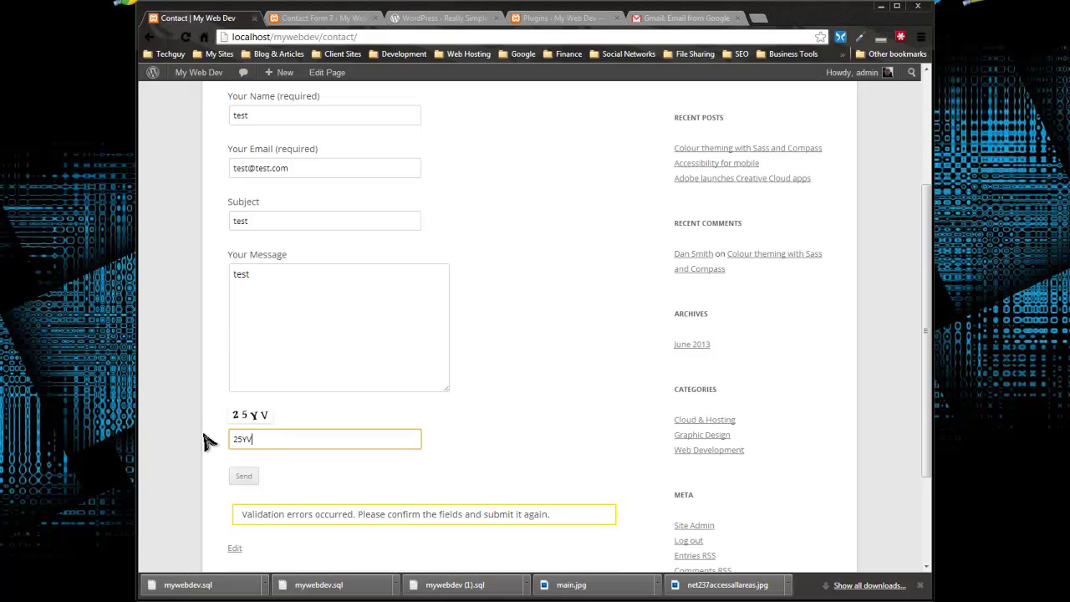
{"action": "left_click", "coordinate": [241, 481]}
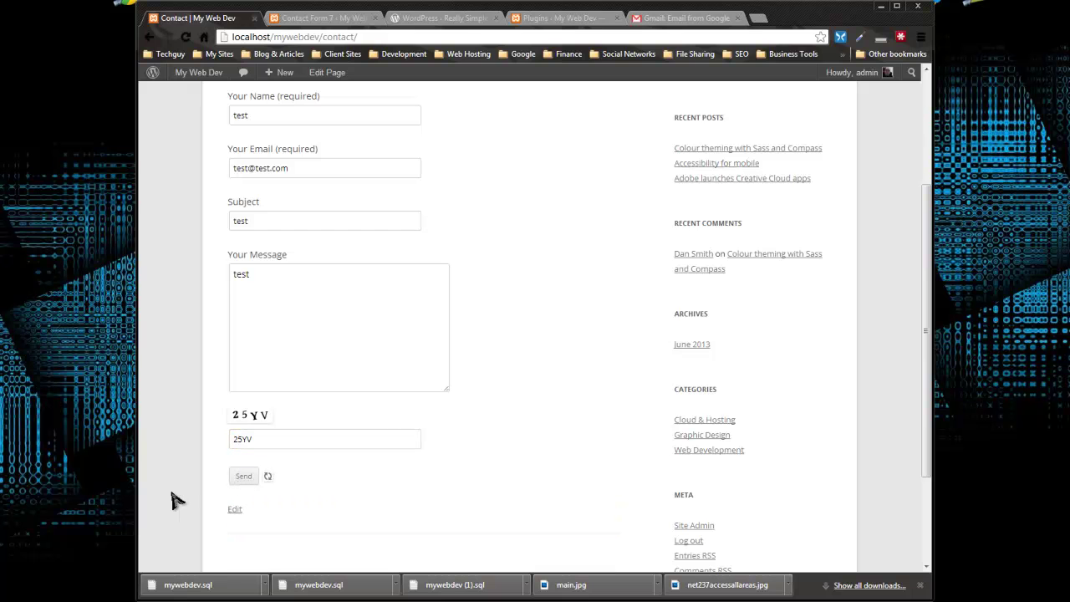
Step: Return to the site's home page after the success notice
{"action": "scroll", "coordinate": [585, 340], "scroll_direction": "down", "scroll_amount": 3}
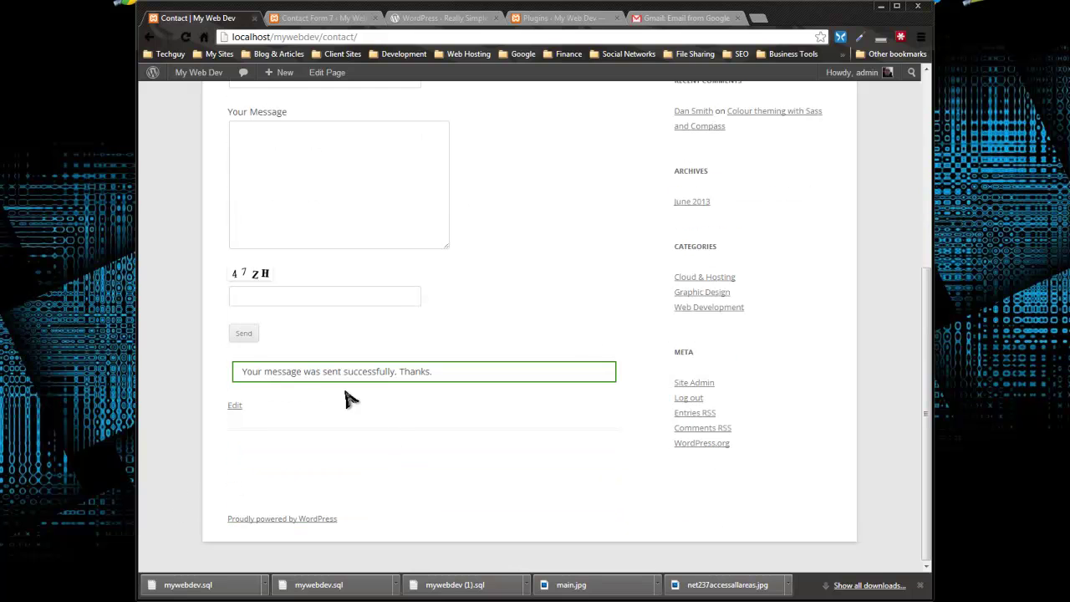
{"action": "scroll", "coordinate": [422, 449], "scroll_direction": "up", "scroll_amount": 4}
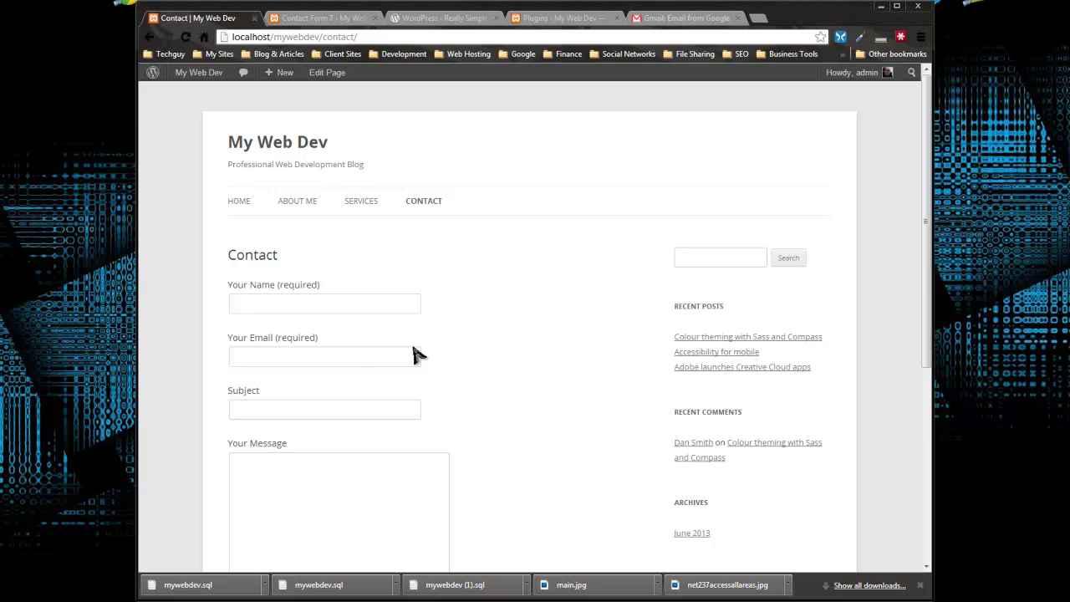
{"action": "left_click", "coordinate": [246, 210]}
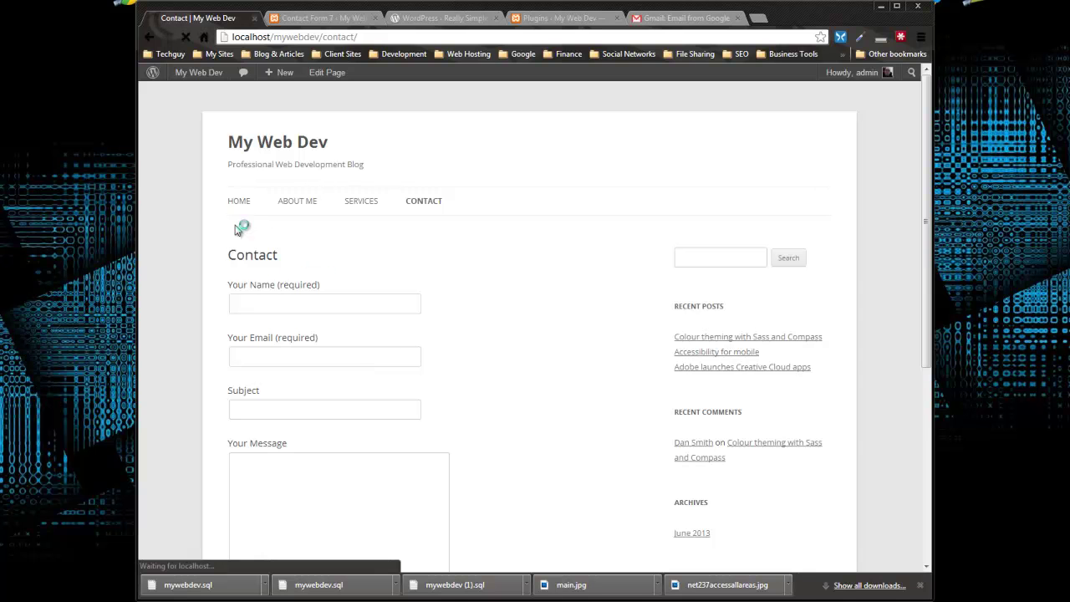